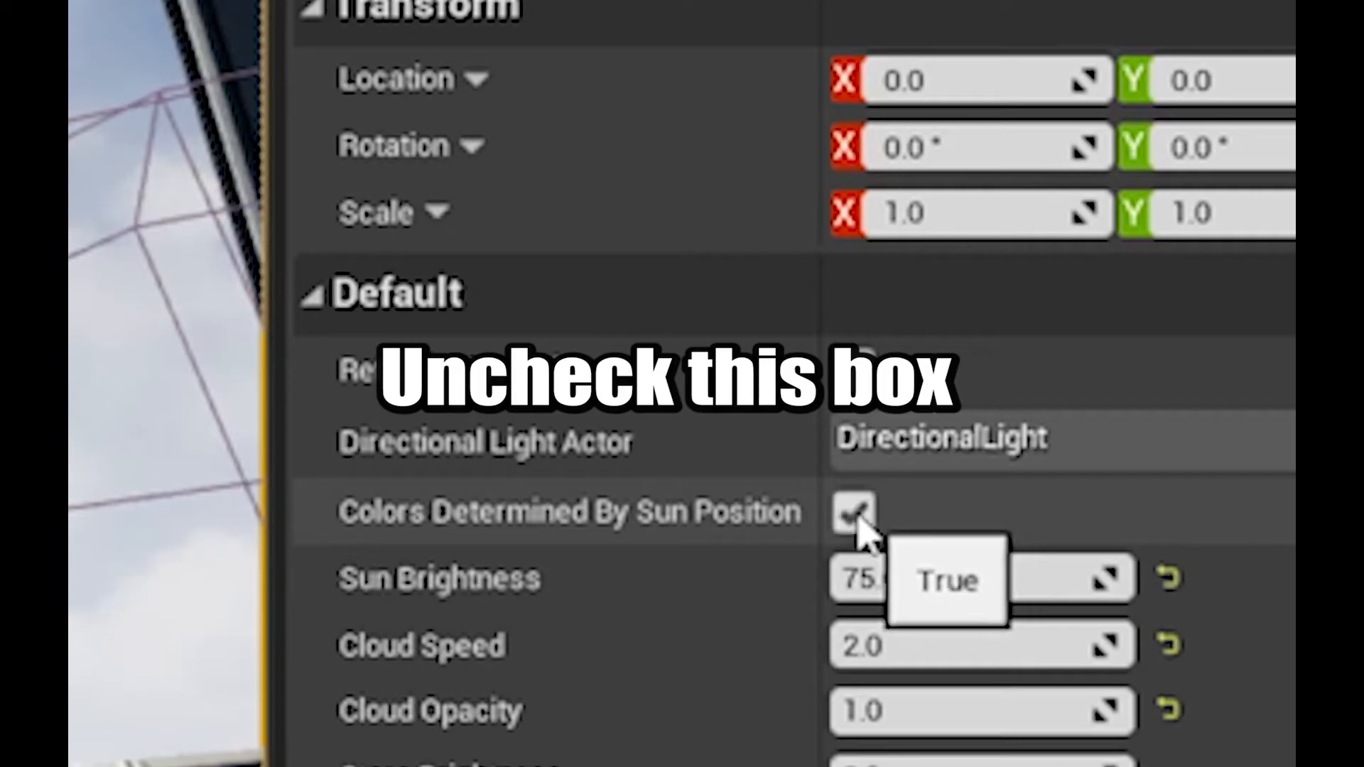
Uncheck 'Colors Determined By Sun Position' on the selected Sky Sphere
{"action": "left_click", "coordinate": [1091, 473]}
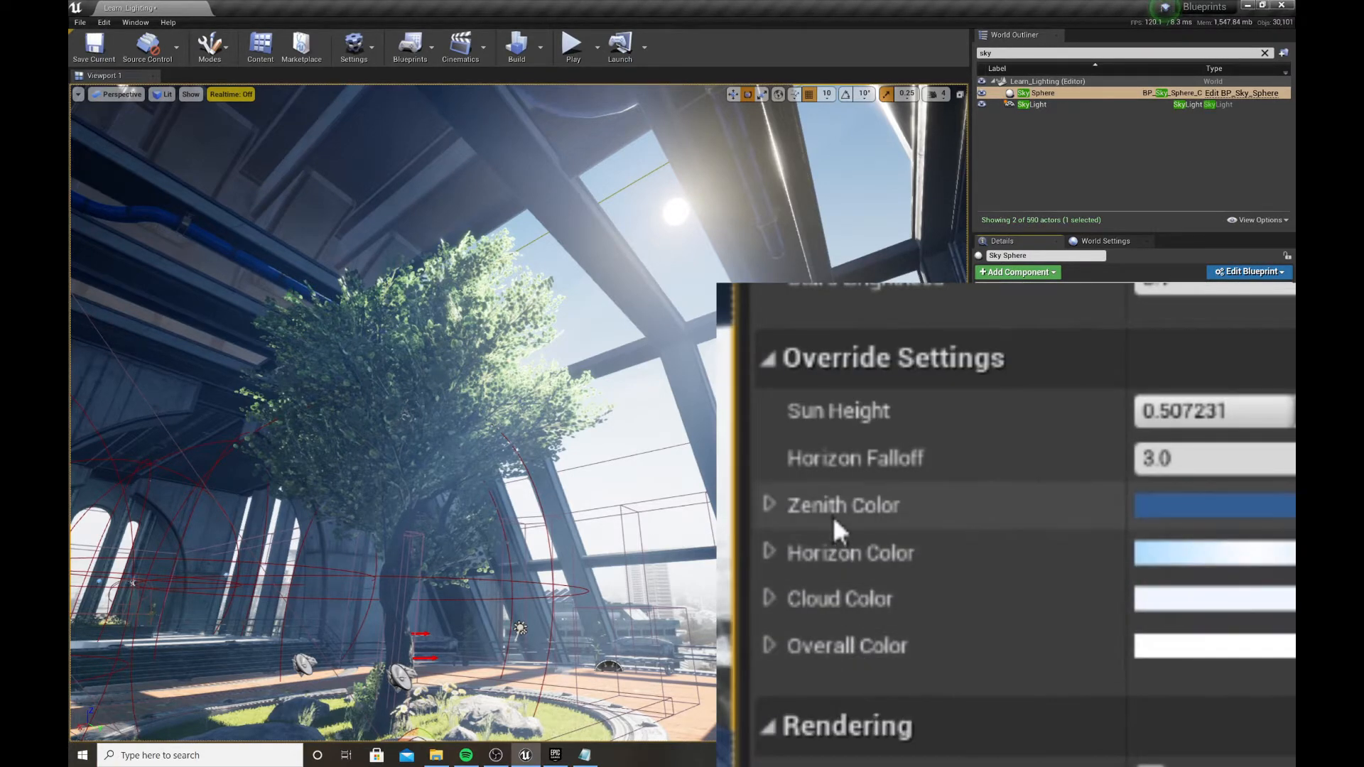
Fly the camera up into the sky and back inside to face the tree, then switch to Game View
{"action": "right_click_drag", "start_coordinate": [670, 536], "coordinate": [588, 472]}
{"action": "key", "text": "w"}
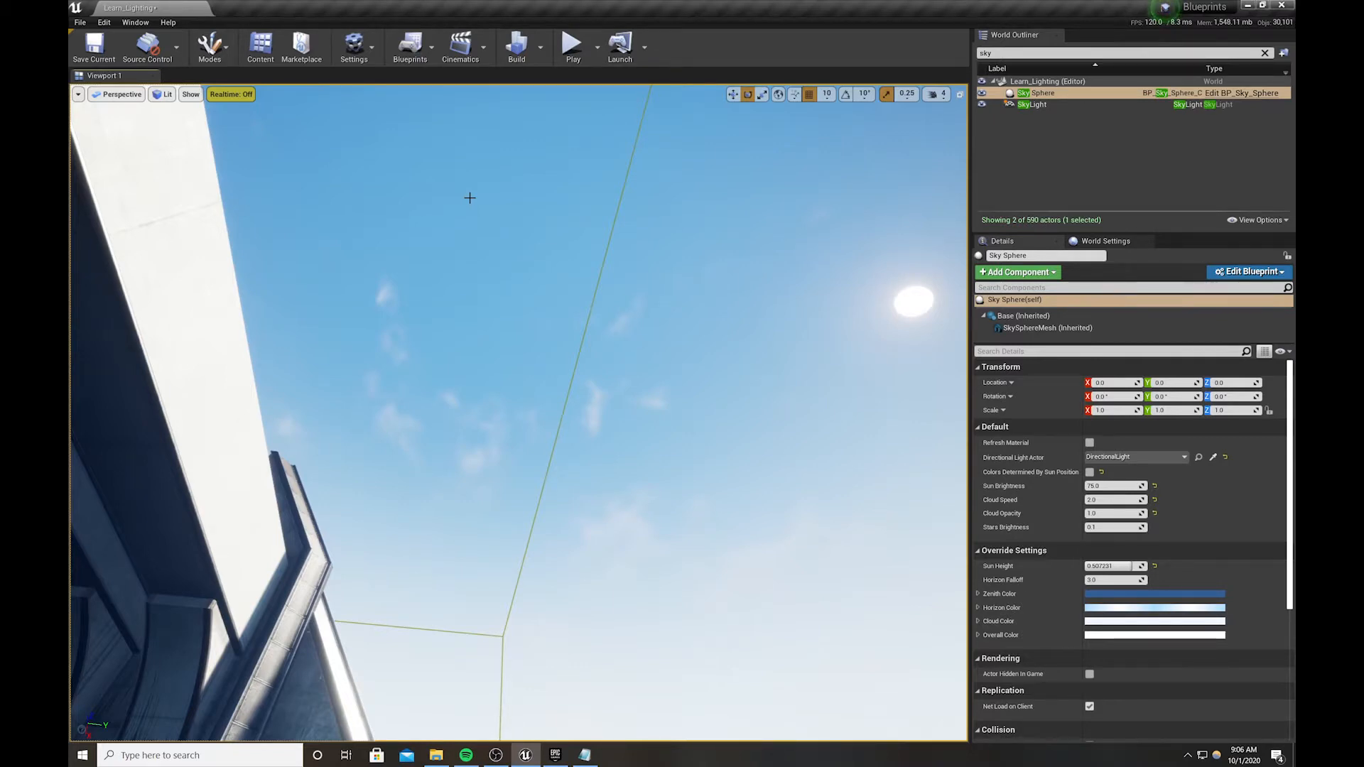
{"action": "right_click_drag", "start_coordinate": [469, 197], "coordinate": [502, 263]}
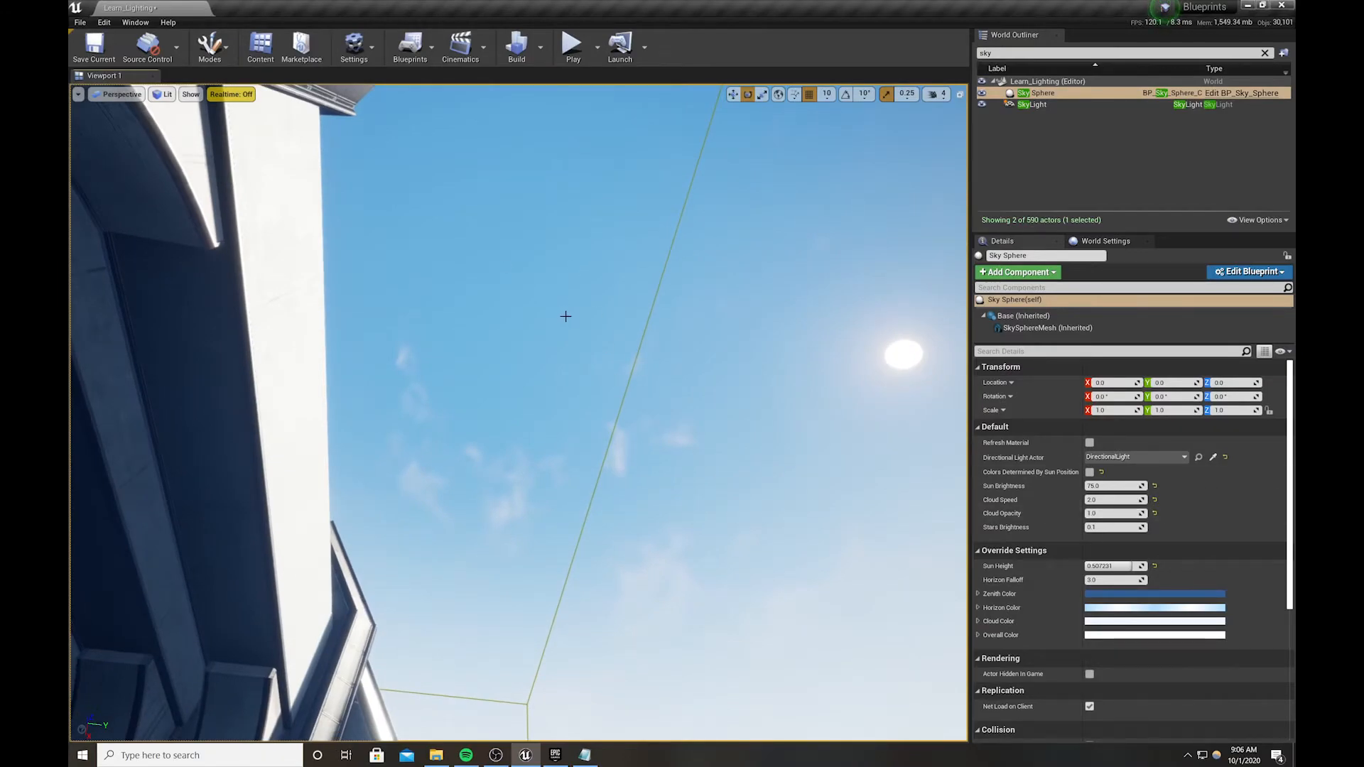
{"action": "right_click_drag", "start_coordinate": [566, 317], "coordinate": [639, 449]}
{"action": "key", "text": "w"}
{"action": "key", "text": "w"}
{"action": "key", "text": "s"}
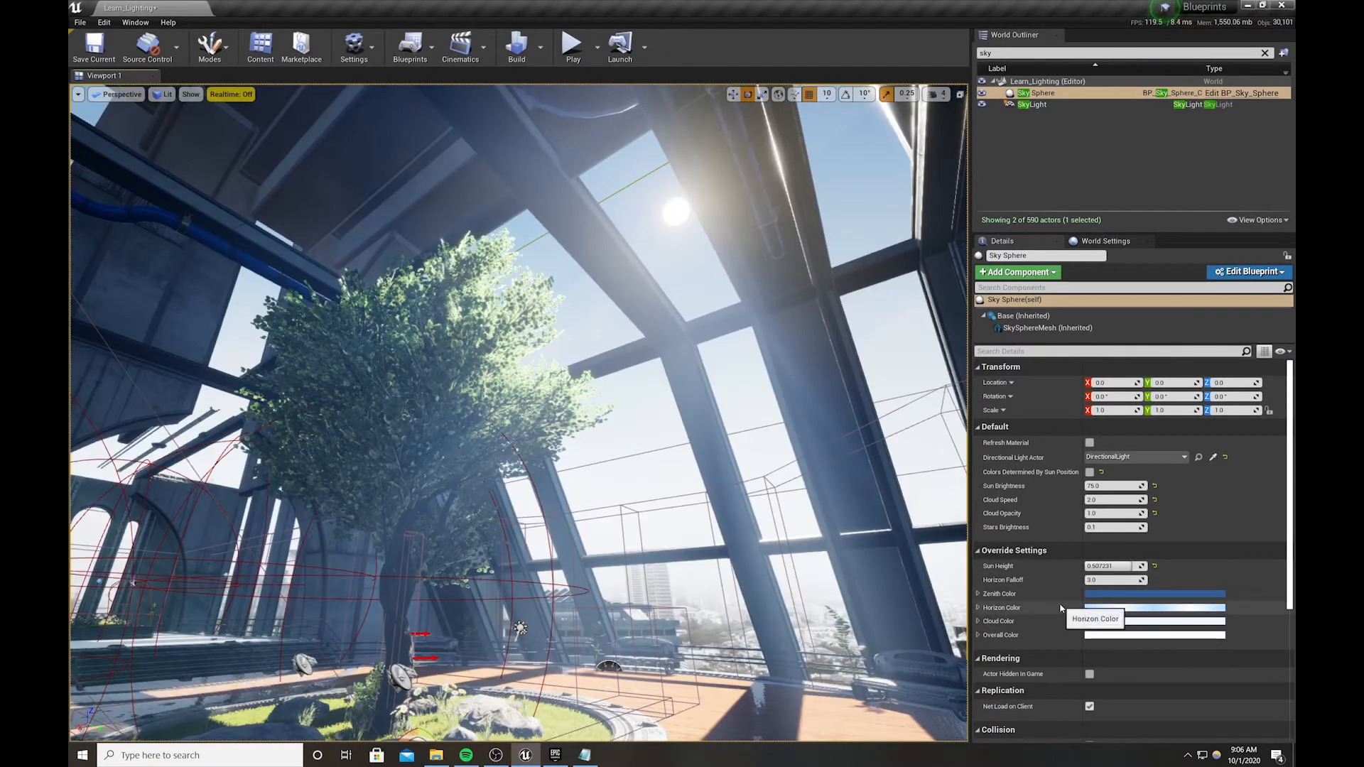
{"action": "mouse_move", "coordinate": [716, 568]}
{"action": "right_mouse_down"}
{"action": "mouse_move", "coordinate": [732, 567]}
{"action": "mouse_move", "coordinate": [699, 568]}
{"action": "right_mouse_up"}
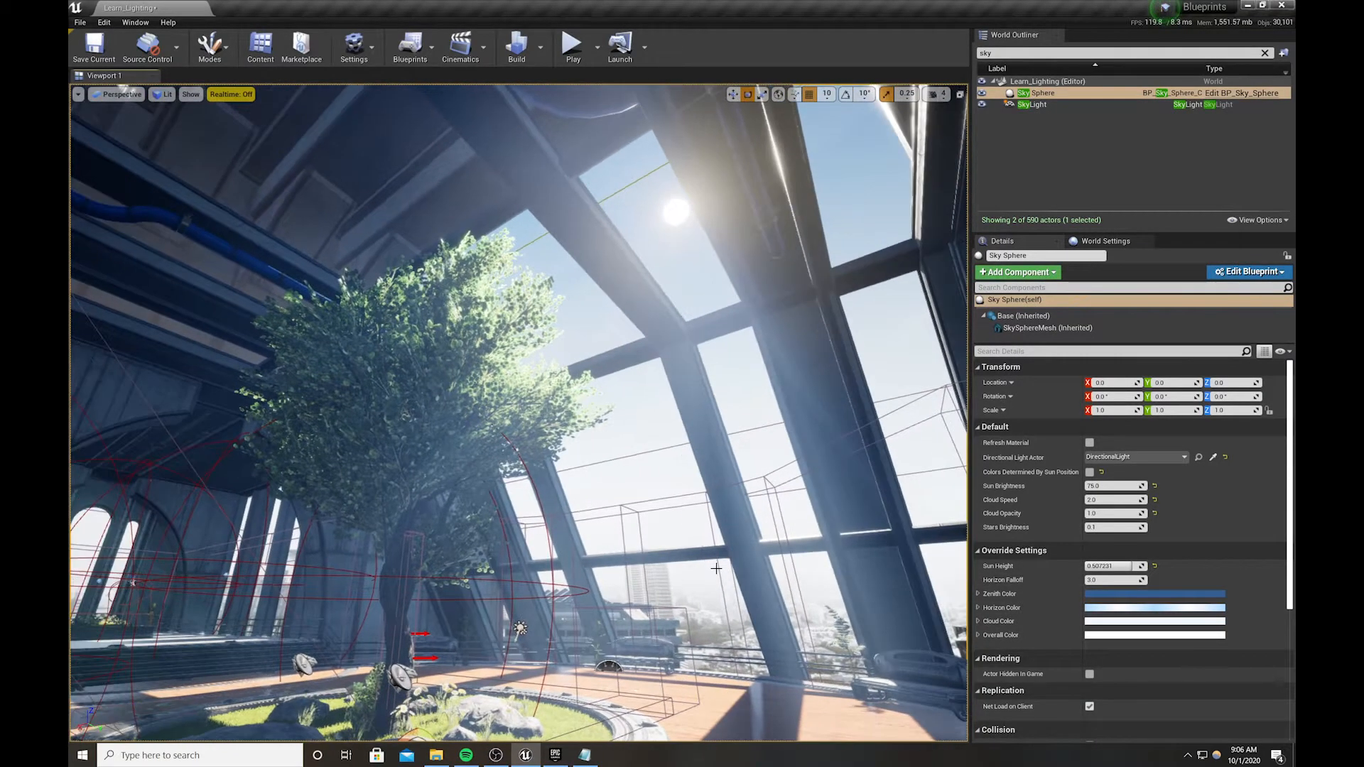
{"action": "key", "text": "g"}
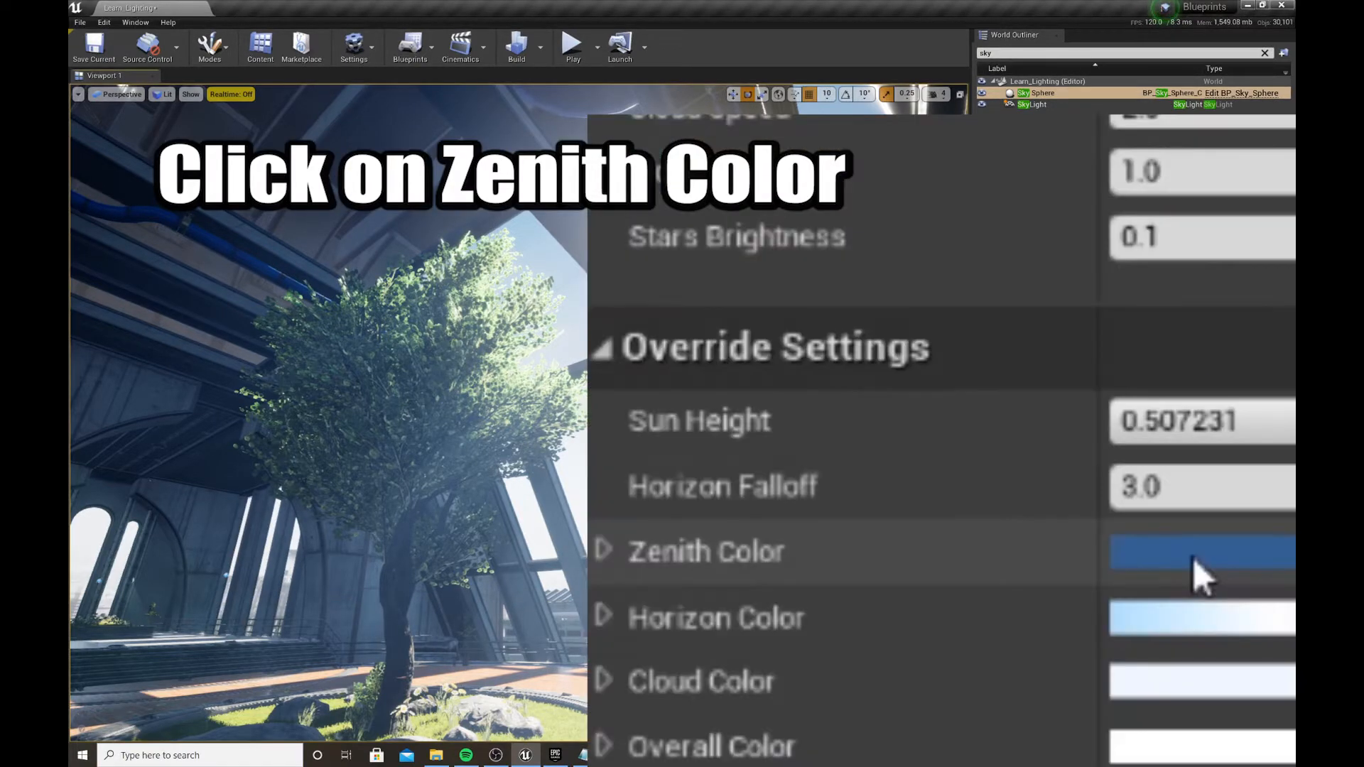
Desaturate the zenith blue and make the horizon a warm peach at linear hex EECA9FFF
{"action": "left_click", "coordinate": [1103, 596]}
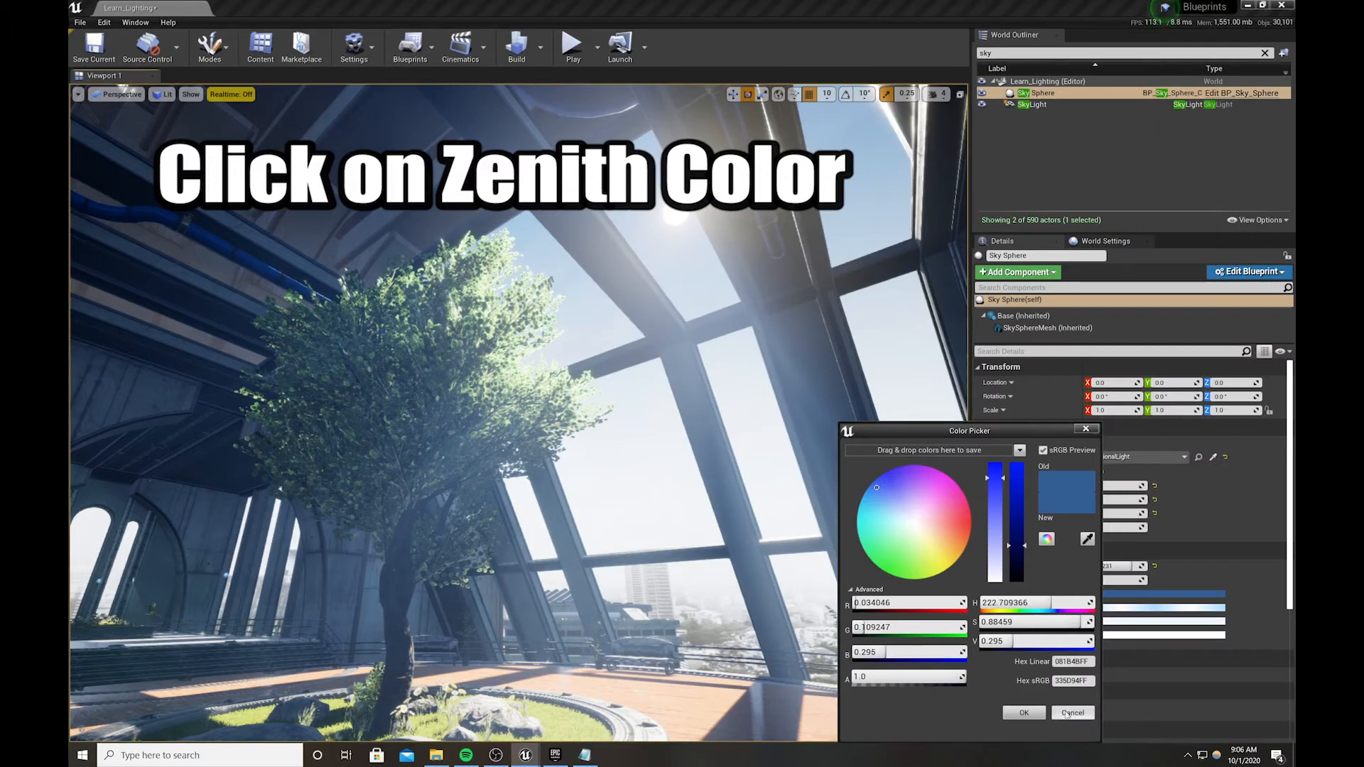
{"action": "left_click_drag", "start_coordinate": [877, 488], "coordinate": [888, 496]}
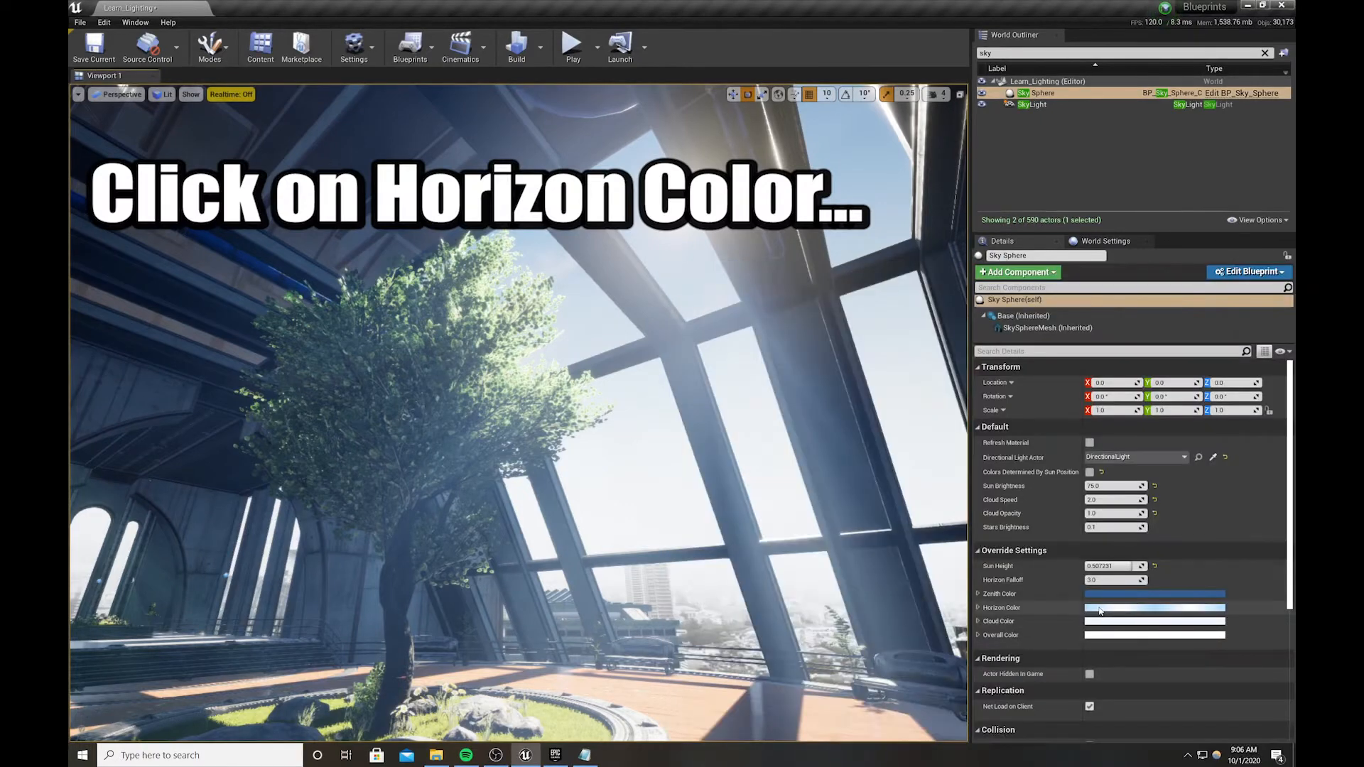
{"action": "left_click", "coordinate": [1100, 609]}
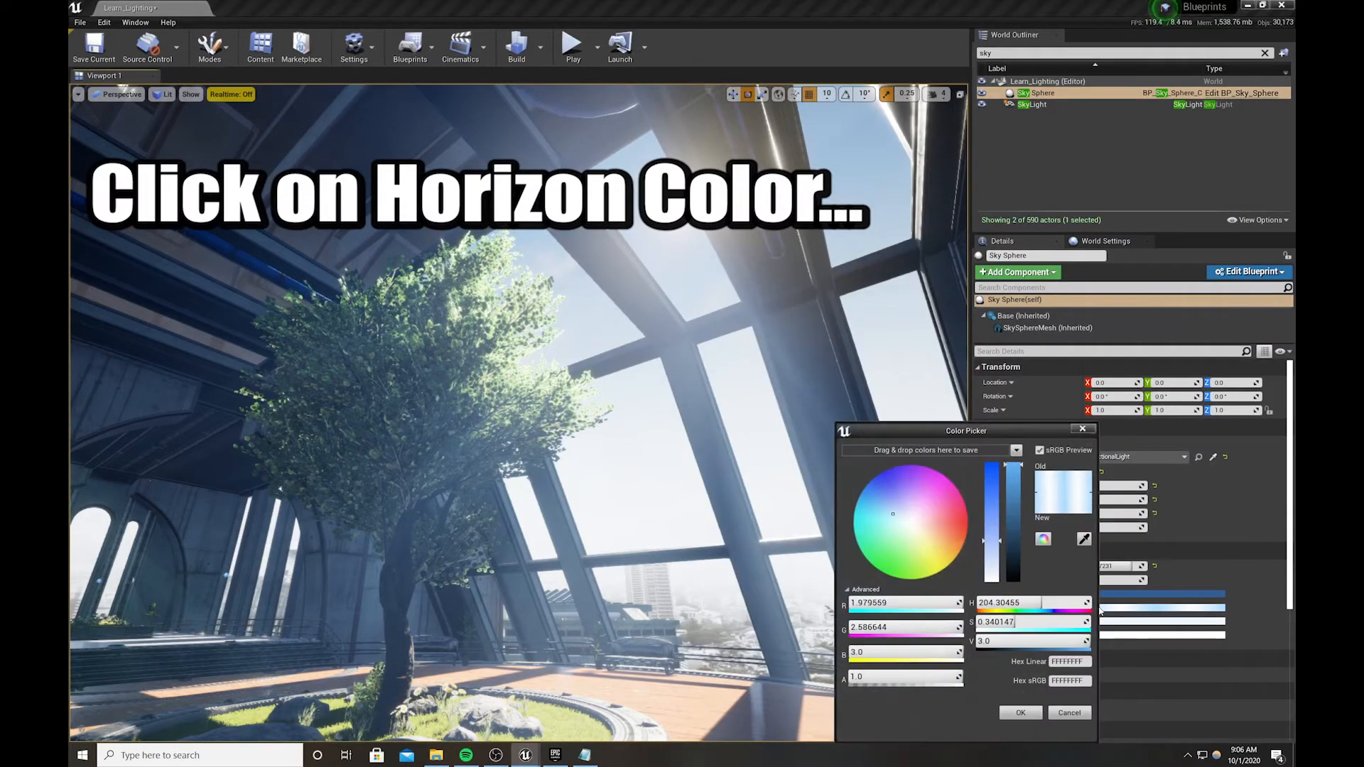
{"action": "left_click_drag", "start_coordinate": [894, 513], "coordinate": [905, 521]}
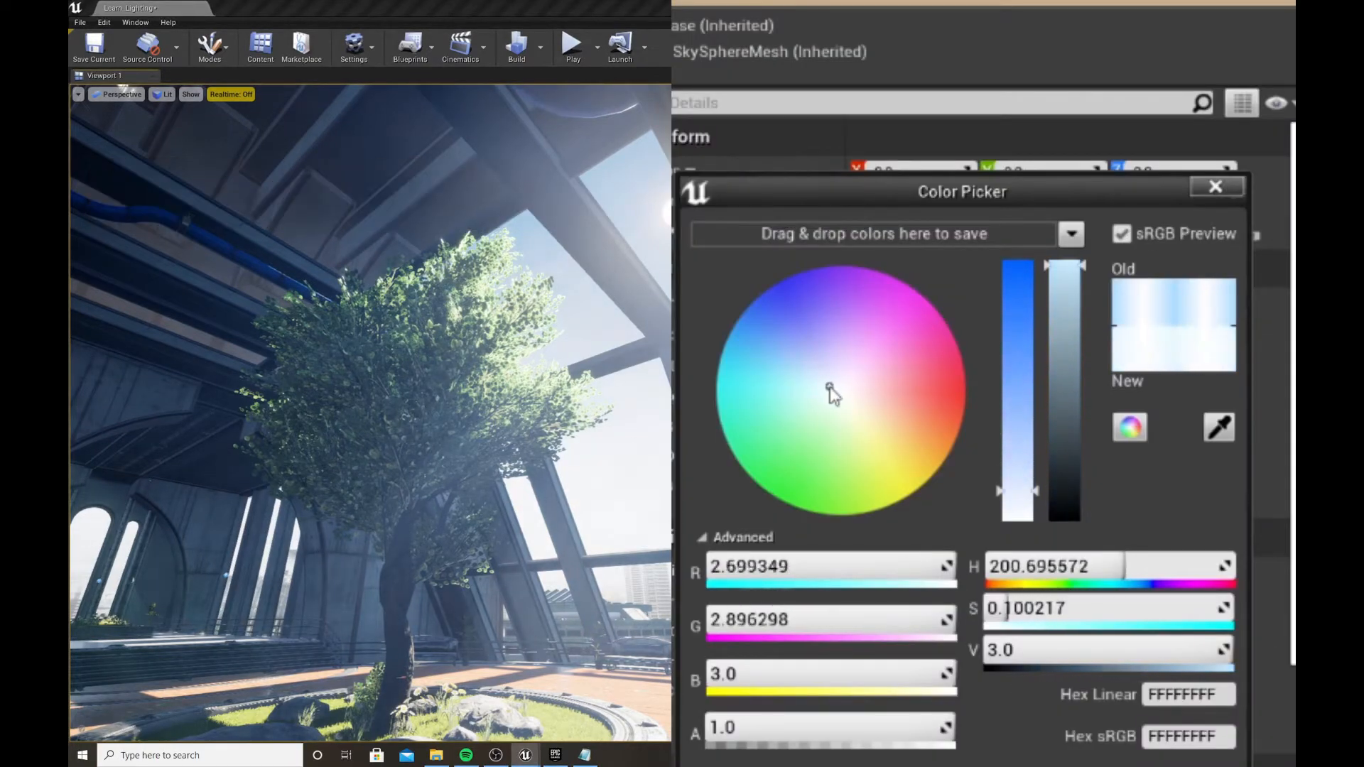
{"action": "left_click_drag", "start_coordinate": [830, 389], "coordinate": [857, 402]}
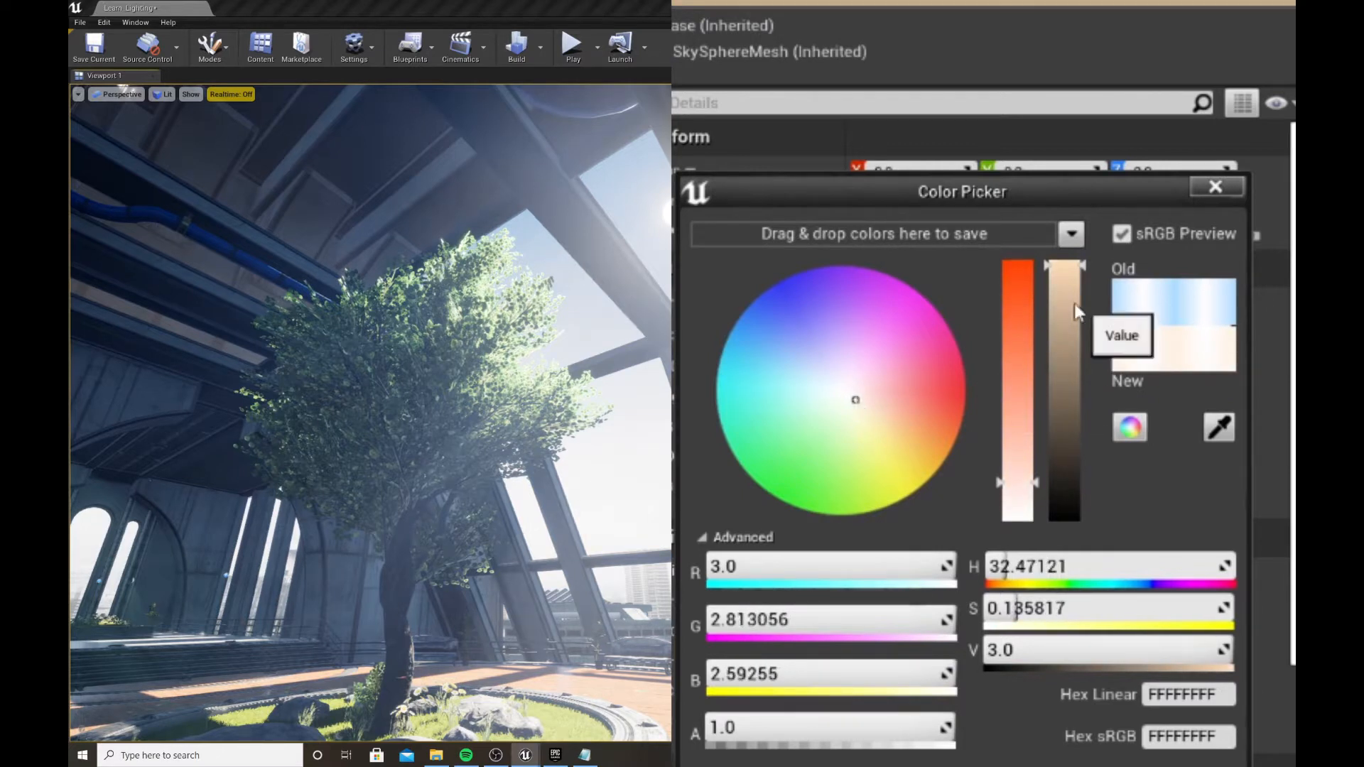
{"action": "left_click_drag", "start_coordinate": [1011, 457], "coordinate": [1016, 442]}
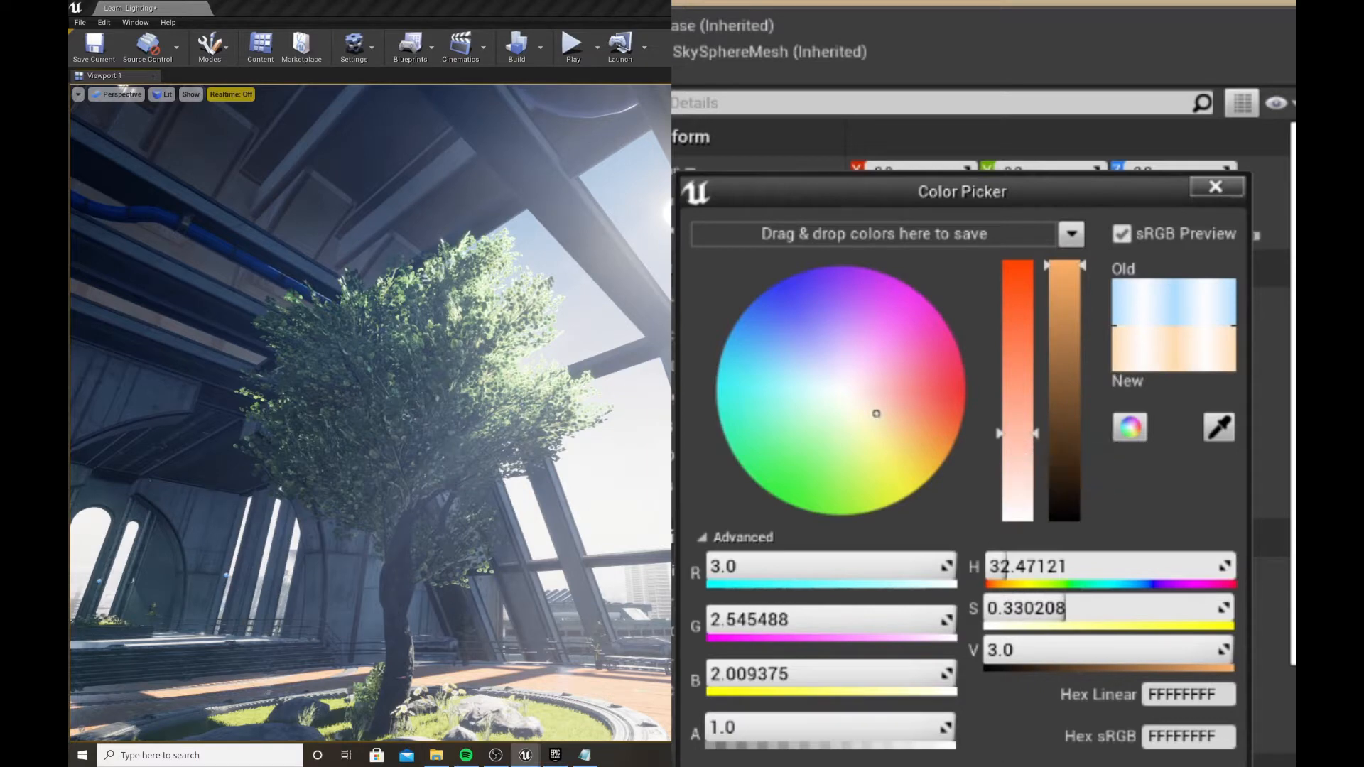
{"action": "left_click", "coordinate": [1065, 284]}
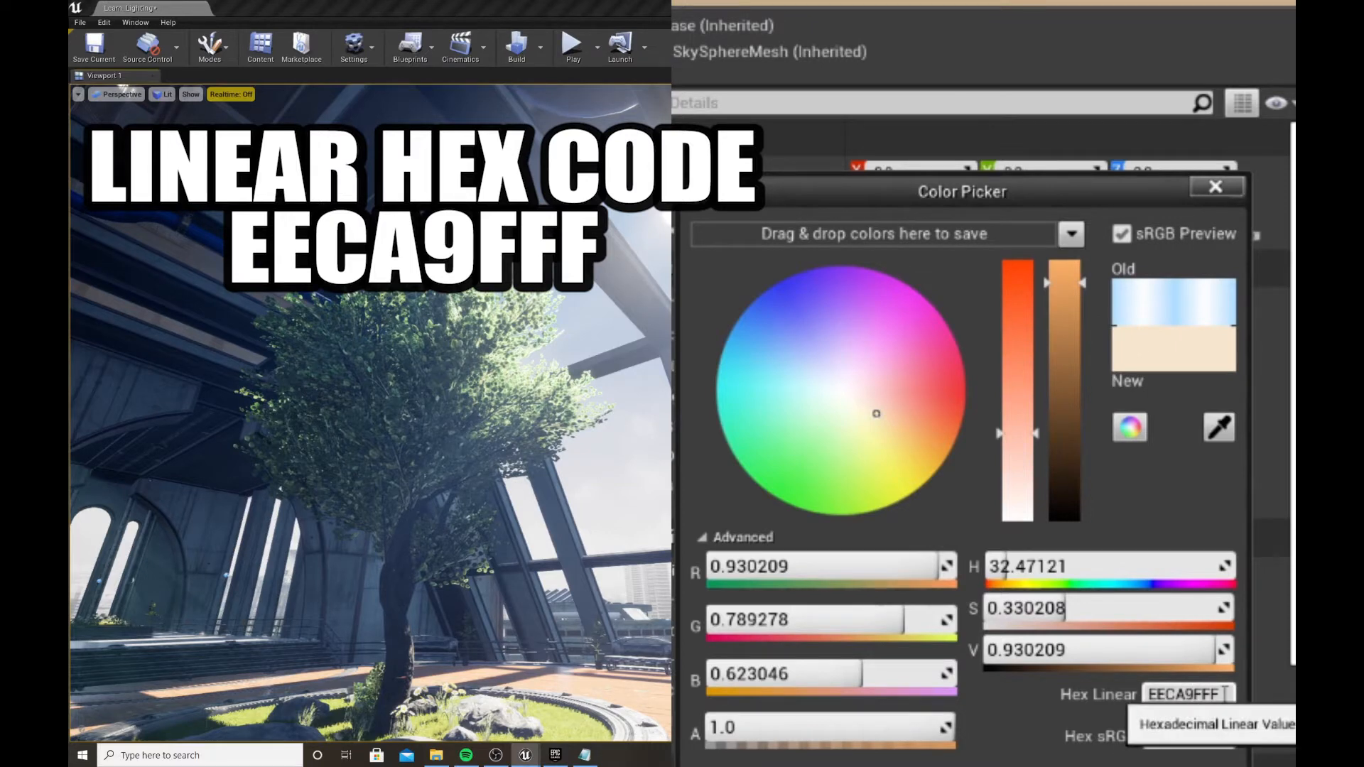
{"action": "left_click_drag", "start_coordinate": [1226, 696], "coordinate": [1132, 698]}
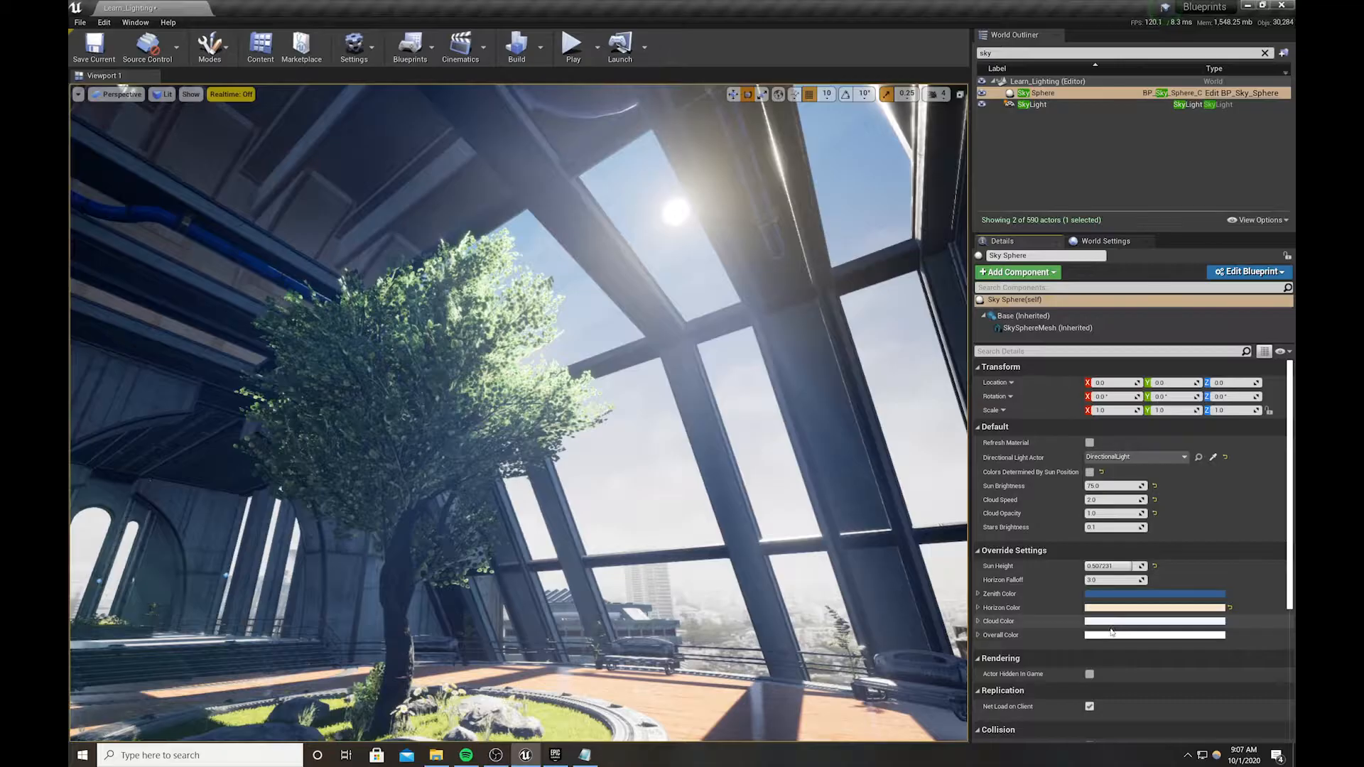
Set the Sky Sphere's overall colour to a muted orange-tan, linear hex B7834FFF (V about 0.72)
{"action": "left_click", "coordinate": [1112, 636]}
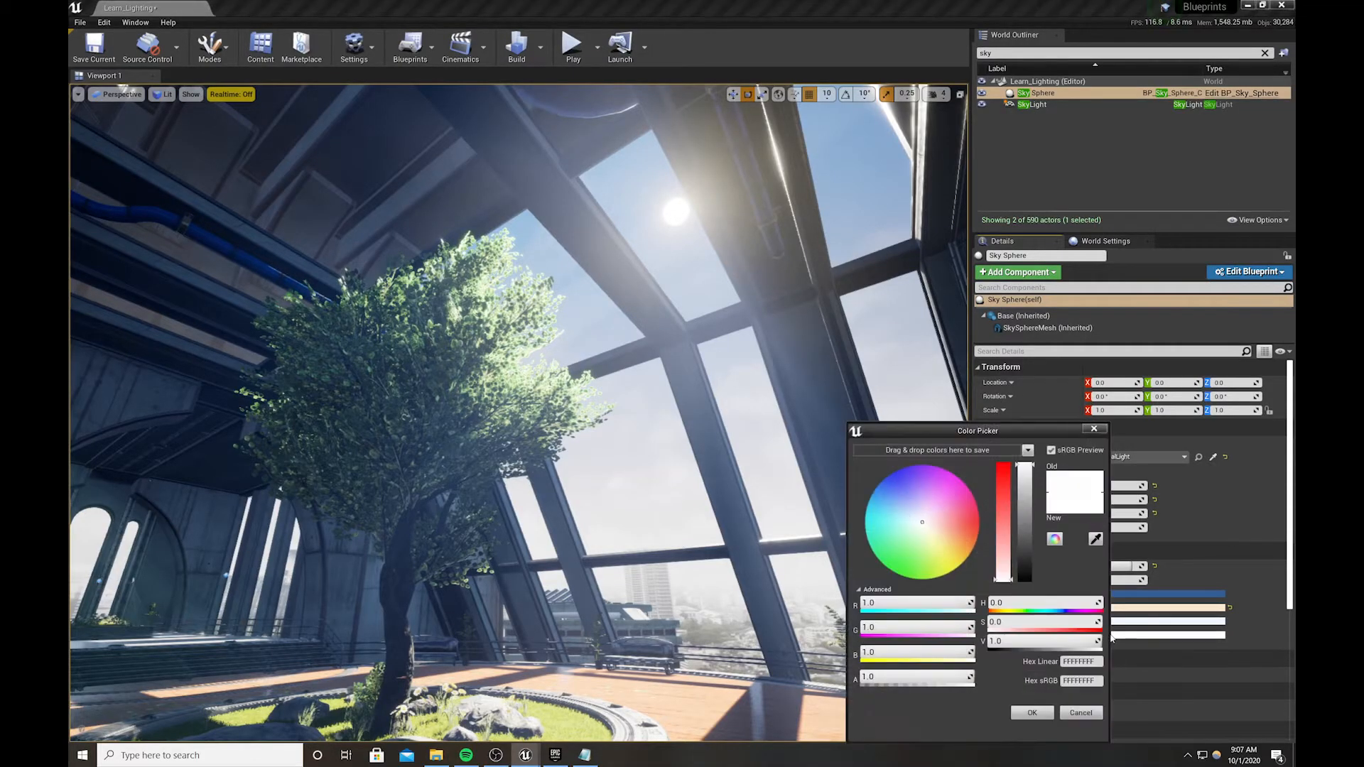
{"action": "left_click", "coordinate": [925, 521]}
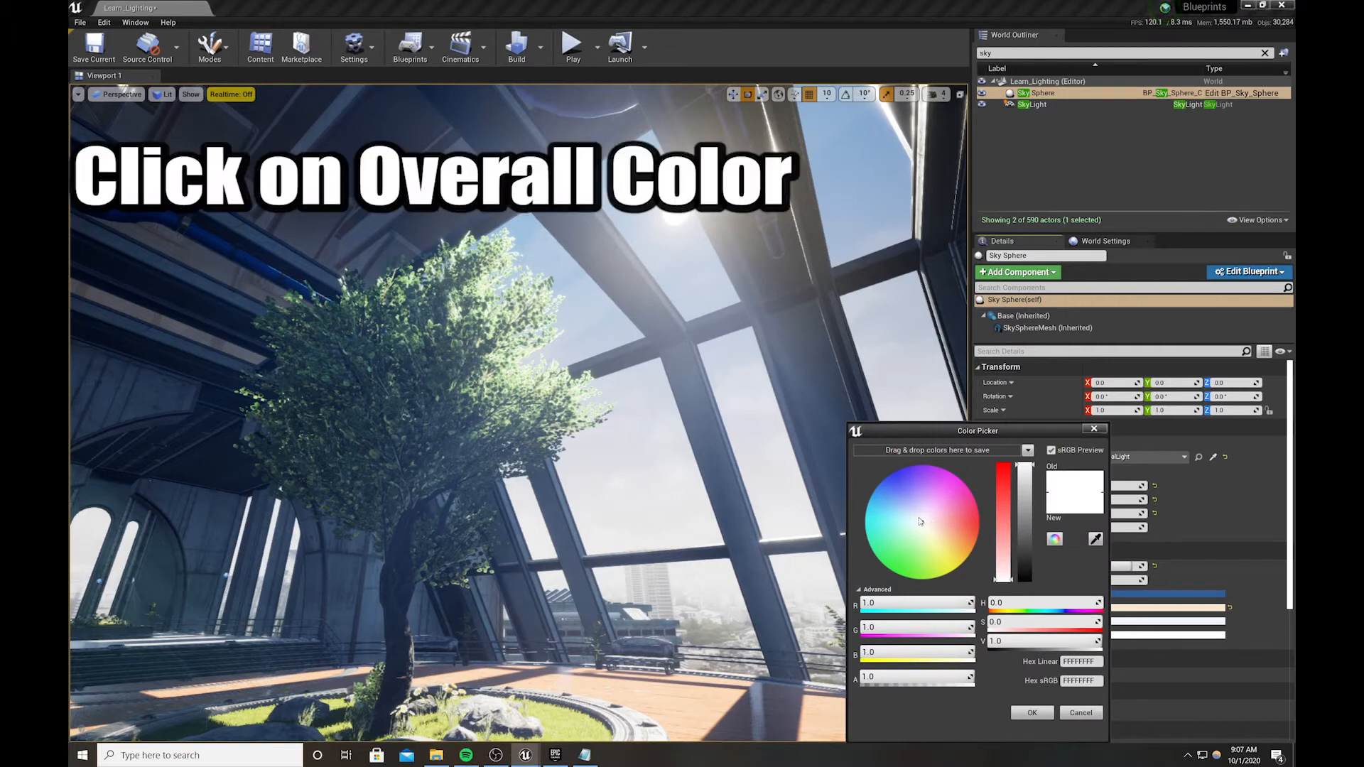
{"action": "left_click_drag", "start_coordinate": [864, 472], "coordinate": [972, 541]}
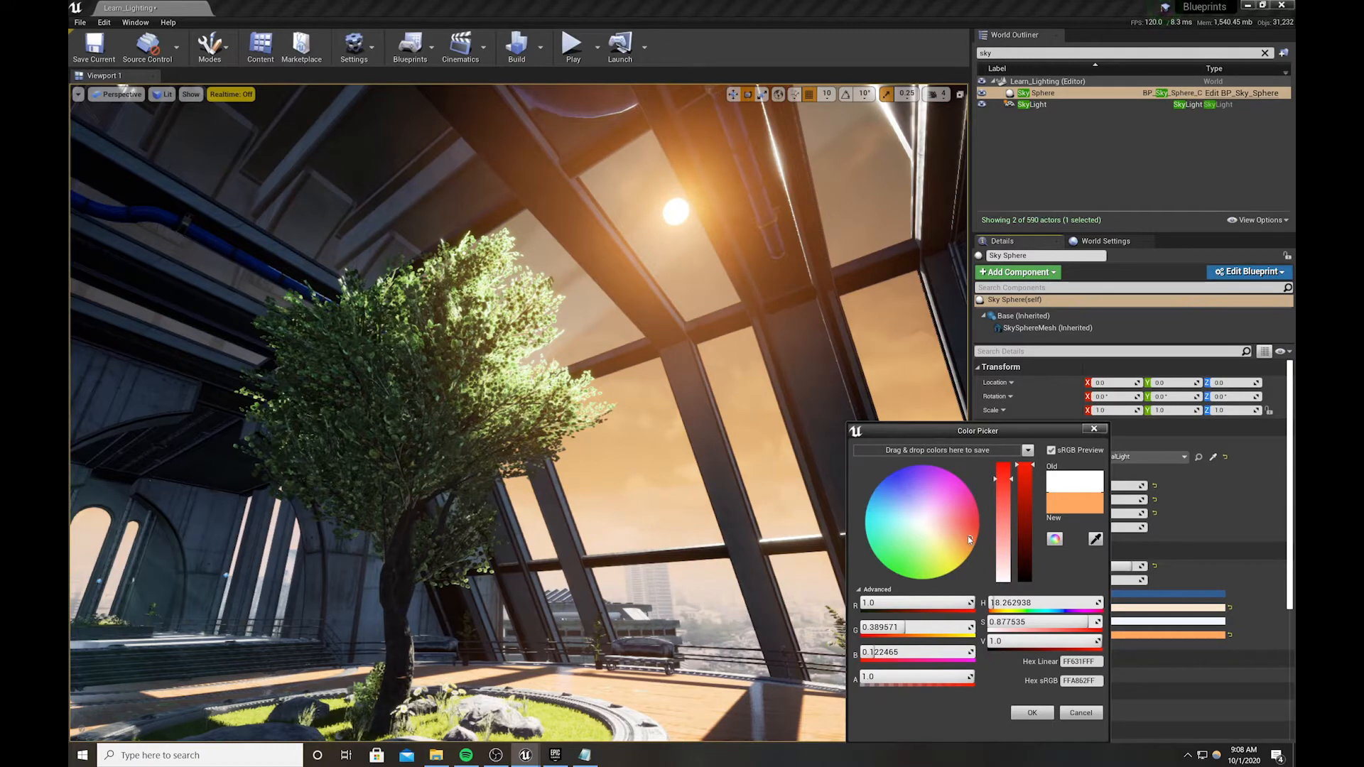
{"action": "left_click_drag", "start_coordinate": [967, 538], "coordinate": [962, 540]}
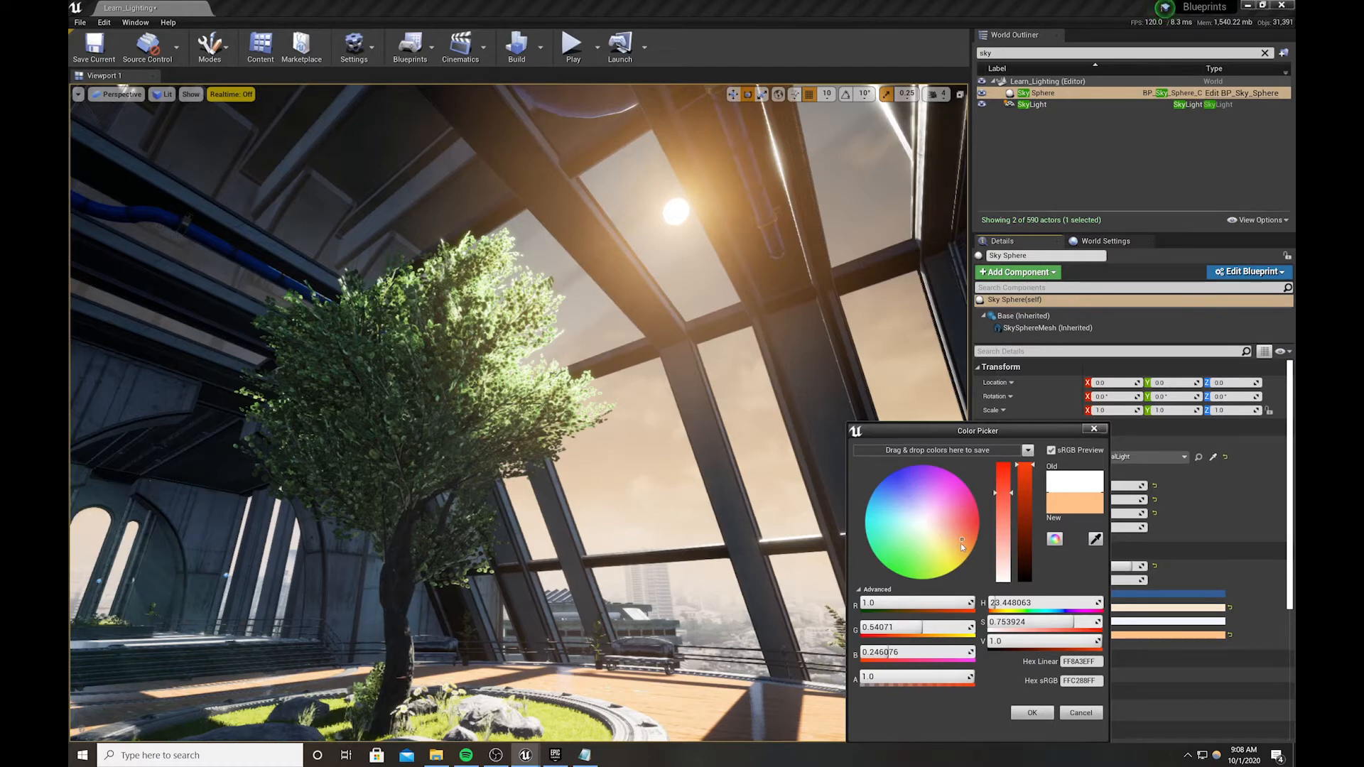
{"action": "left_click_drag", "start_coordinate": [960, 542], "coordinate": [951, 540]}
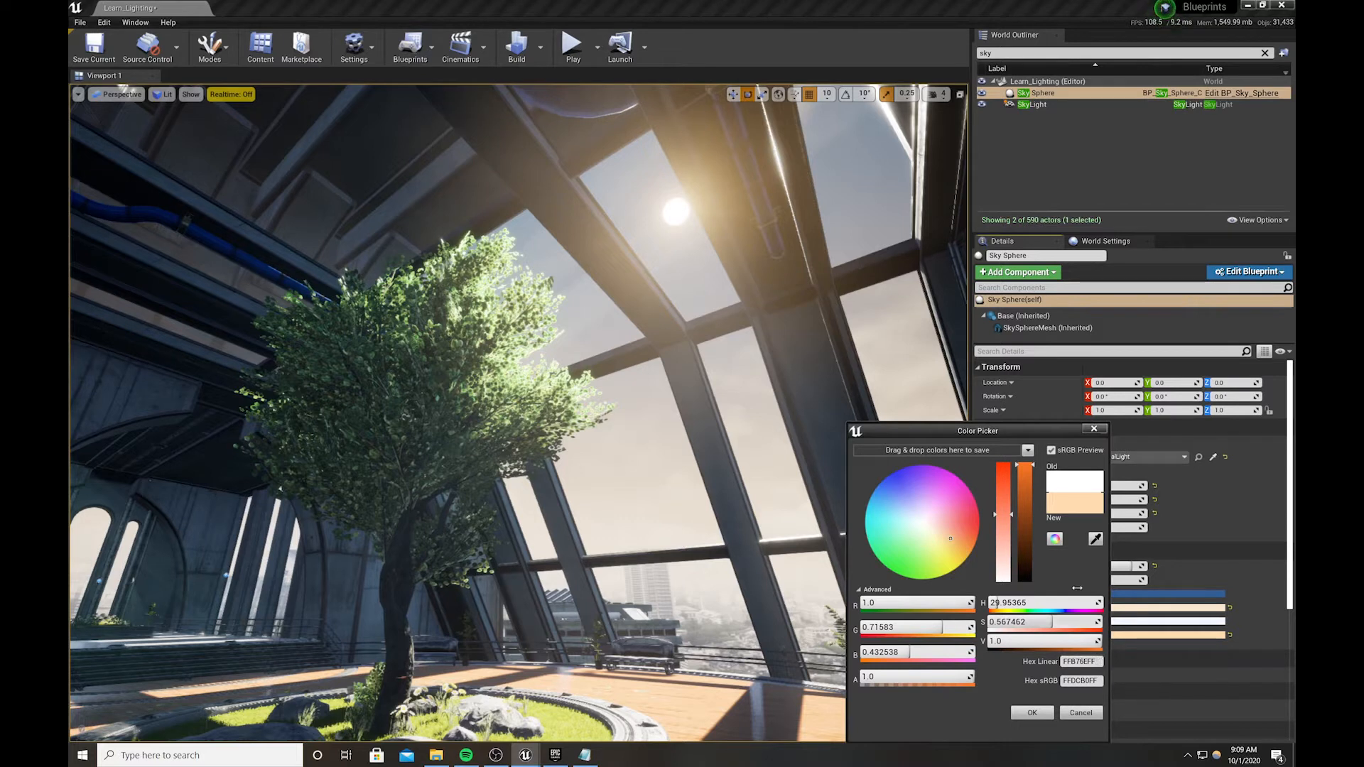
{"action": "left_click", "coordinate": [1030, 475]}
{"action": "left_click_drag", "start_coordinate": [1030, 474], "coordinate": [1026, 498]}
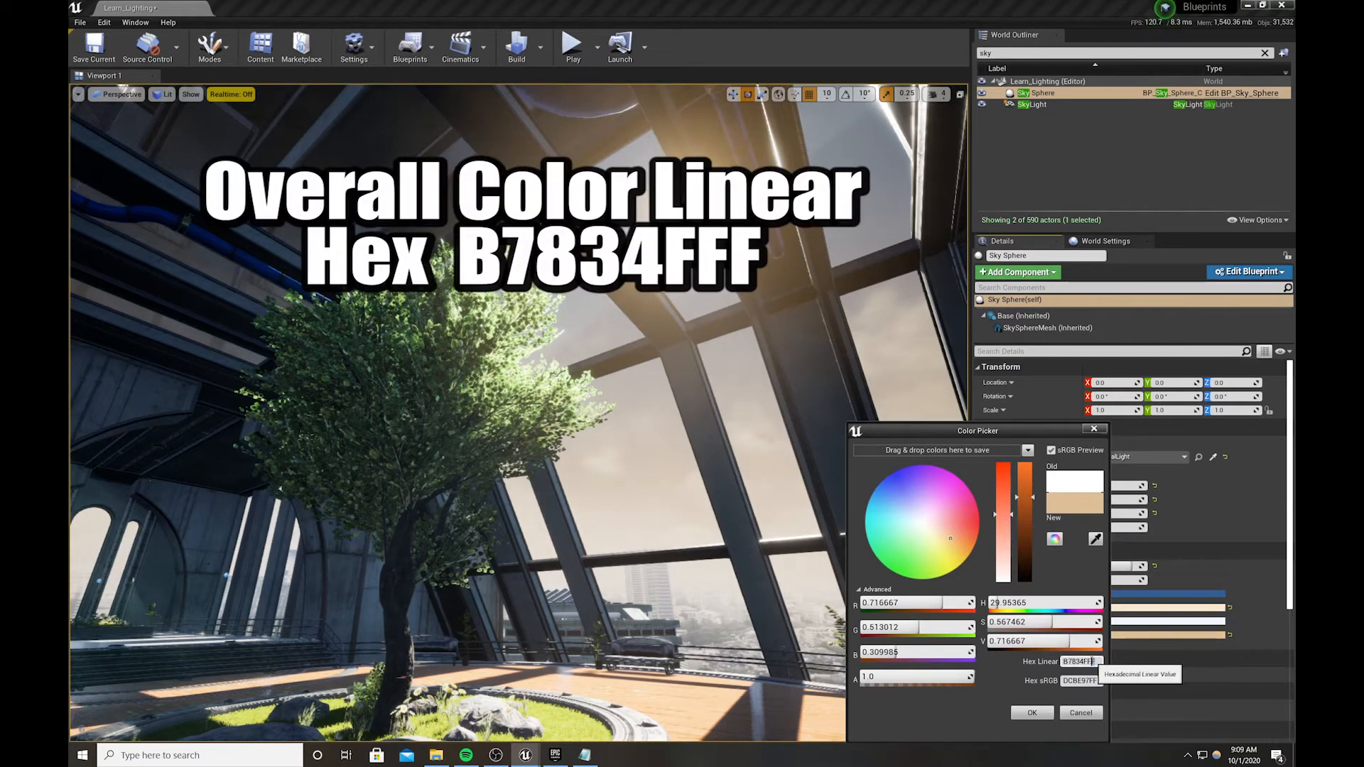
{"action": "left_click", "coordinate": [1079, 661]}
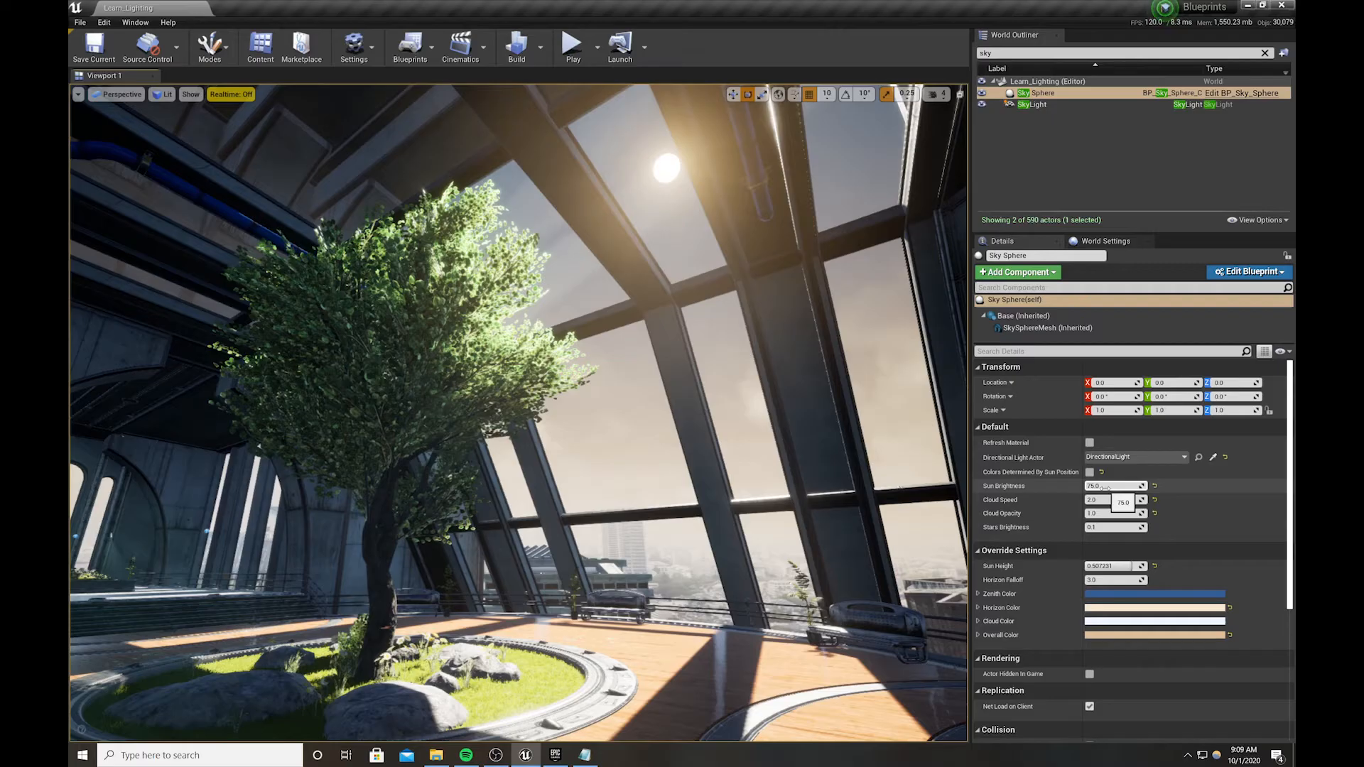
Set the Sky Sphere's Sun Brightness to 85
{"action": "left_click", "coordinate": [1106, 487]}
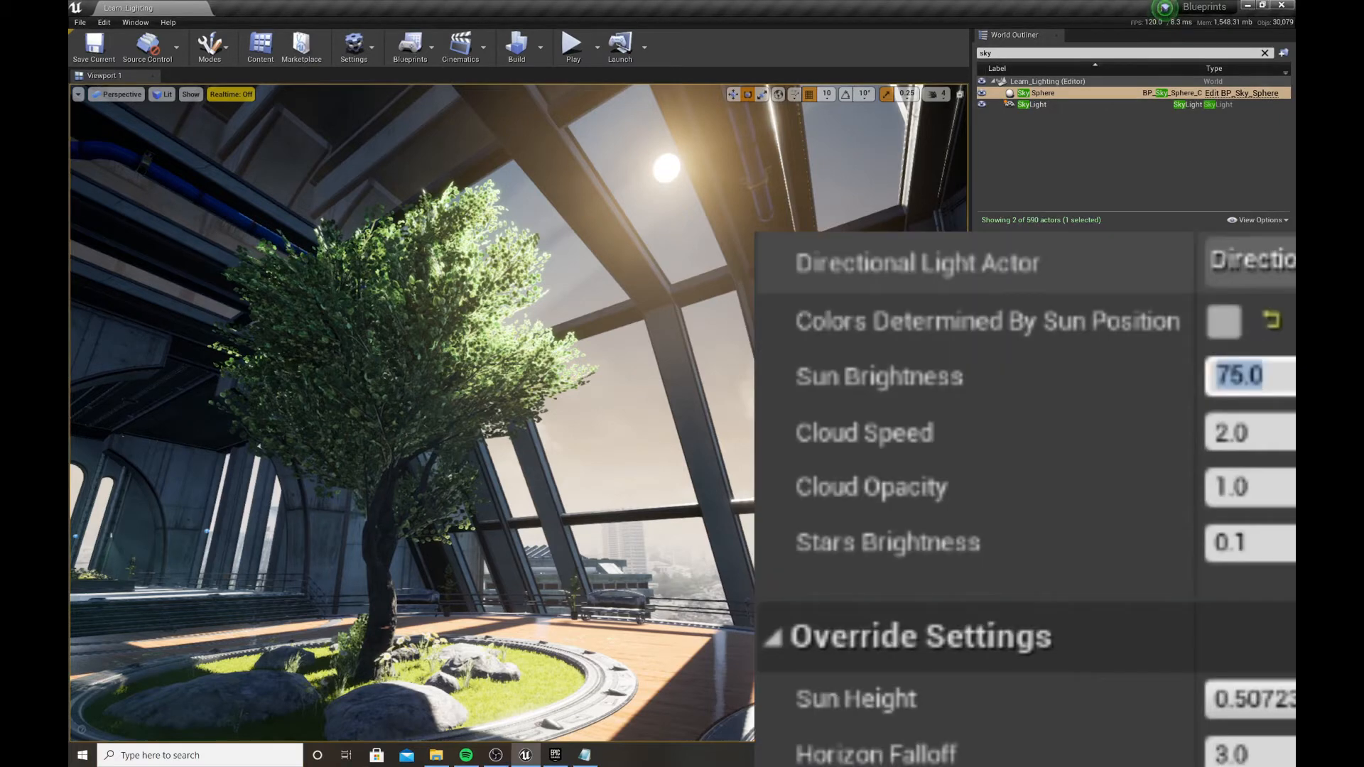
{"action": "type", "text": "85"}
{"action": "key", "text": "Return"}
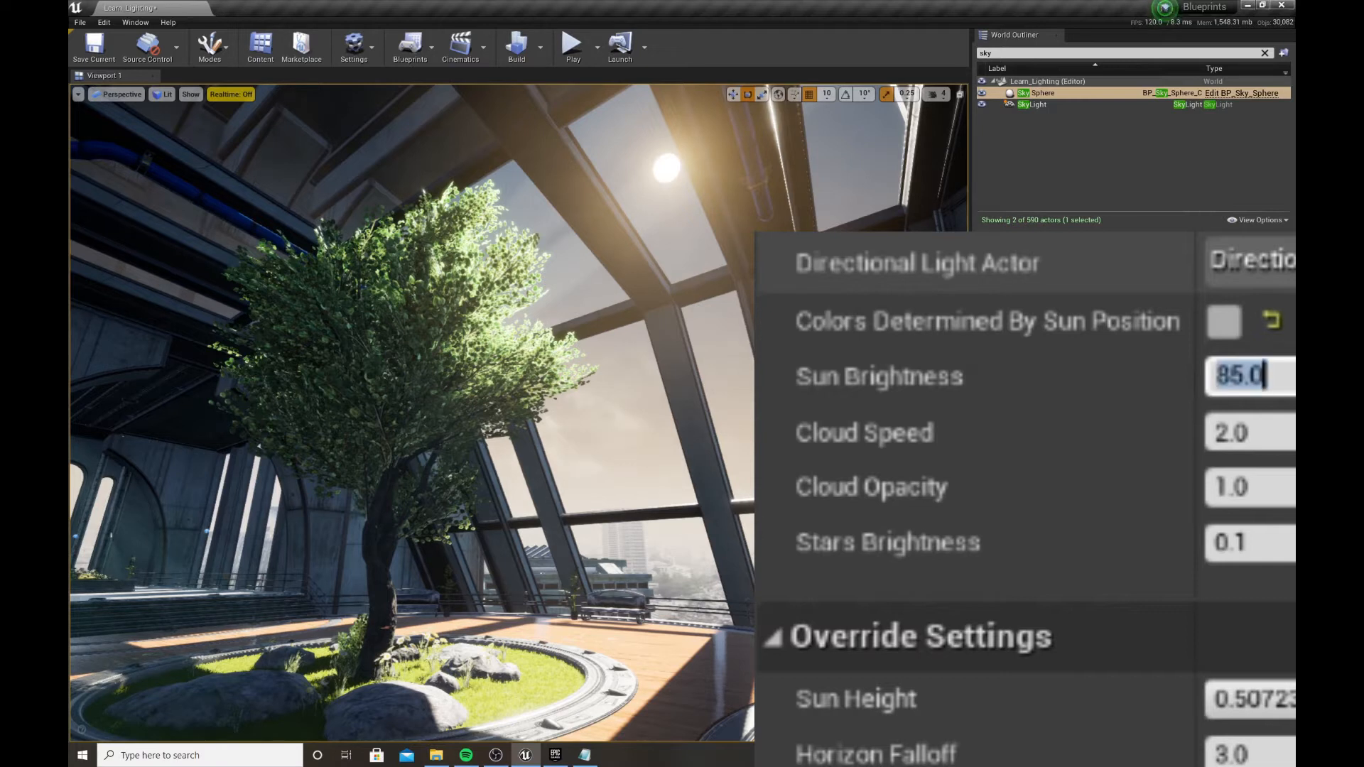
Try Cloud Opacity values of 2 and 5, settling on 2.5
{"action": "left_click", "coordinate": [1283, 479]}
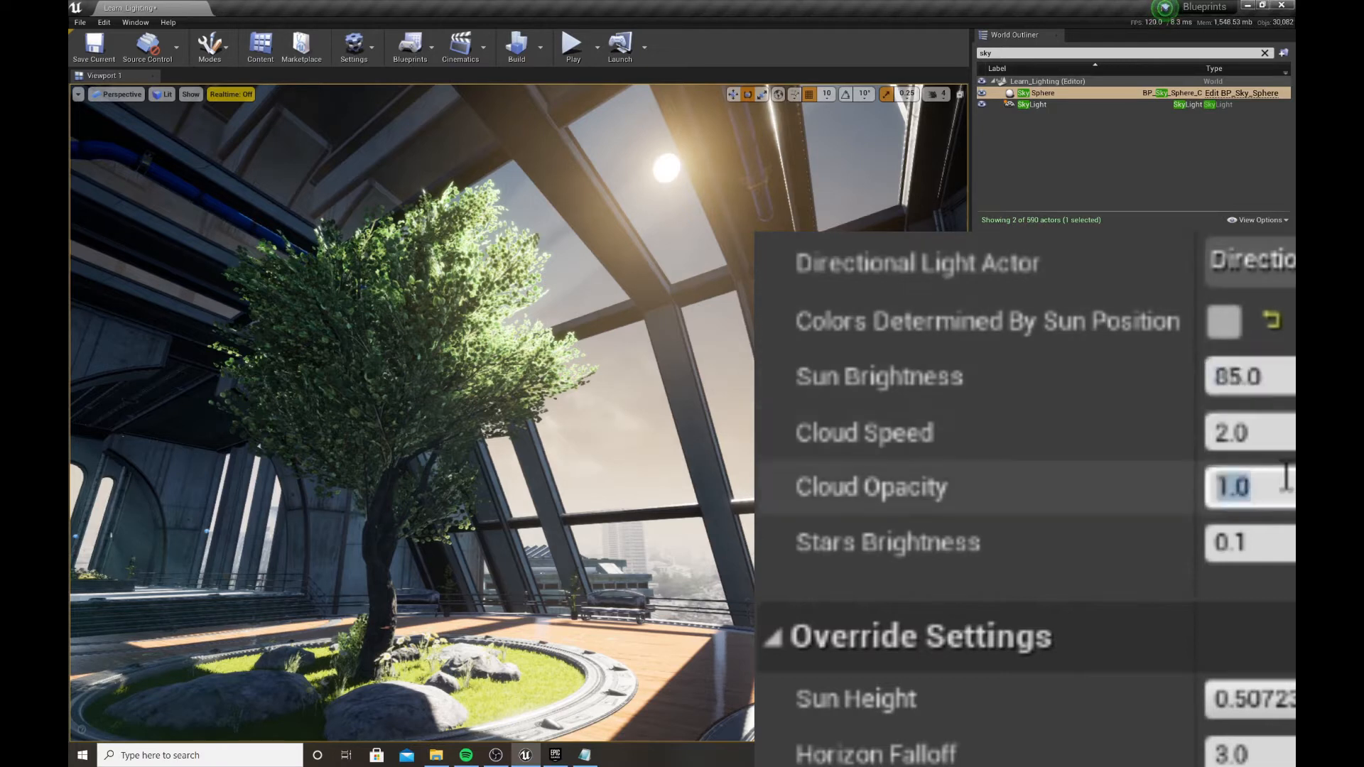
{"action": "type", "text": "2"}
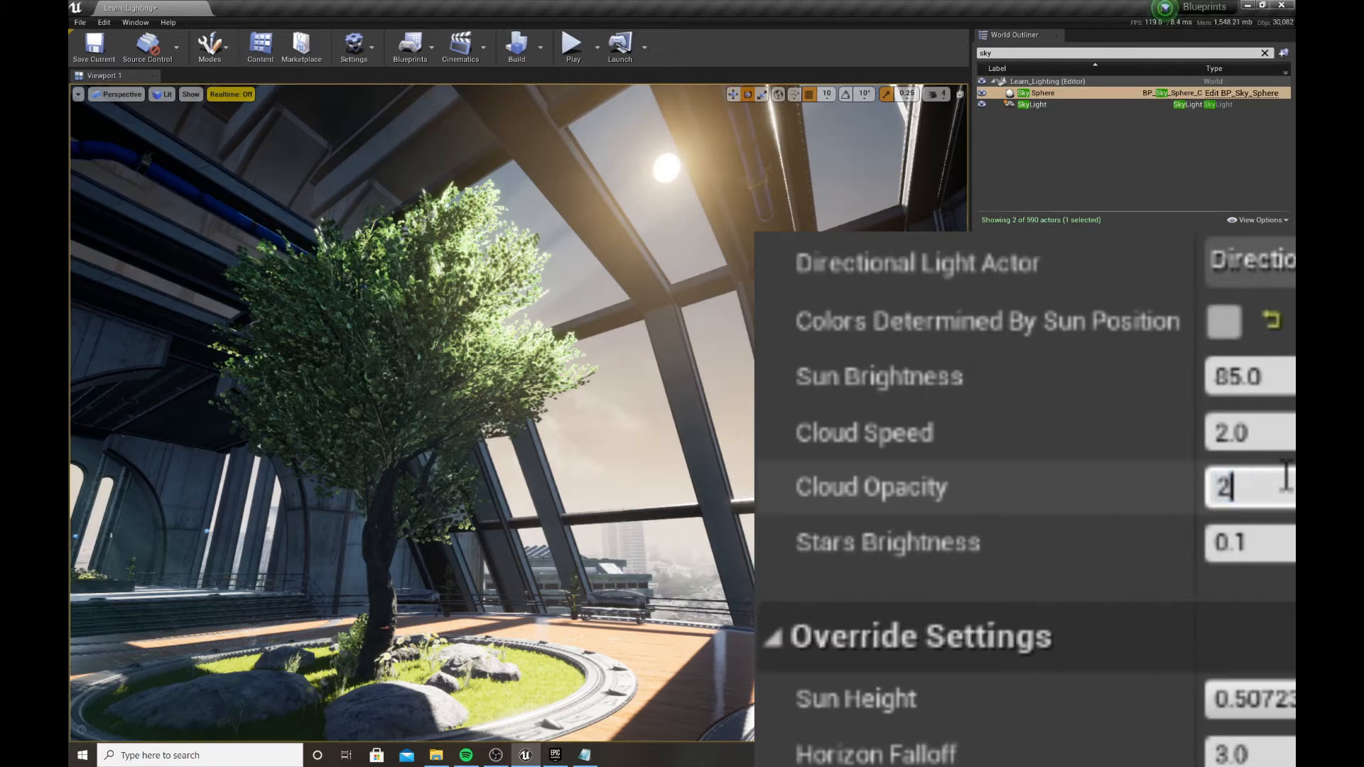
{"action": "key", "text": "Return"}
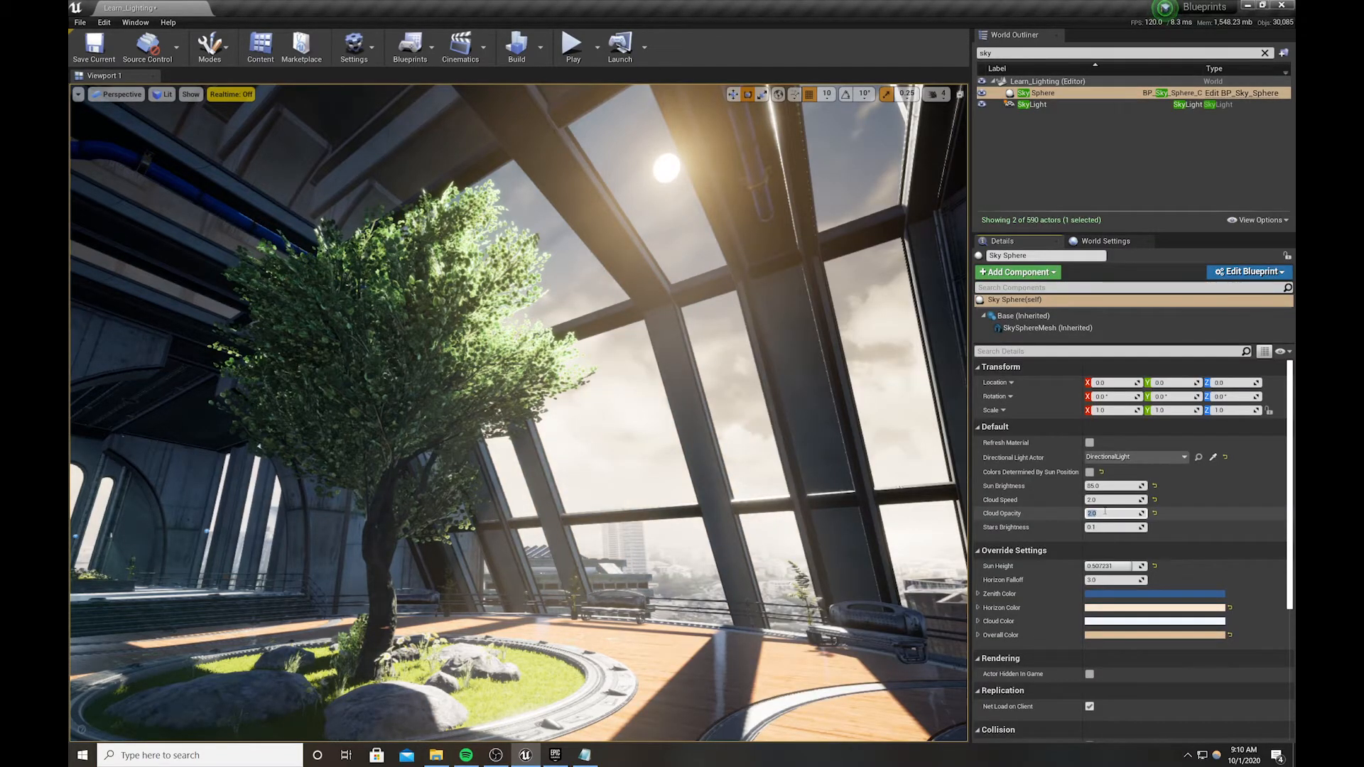
{"action": "type", "text": "5"}
{"action": "key", "text": "Return"}
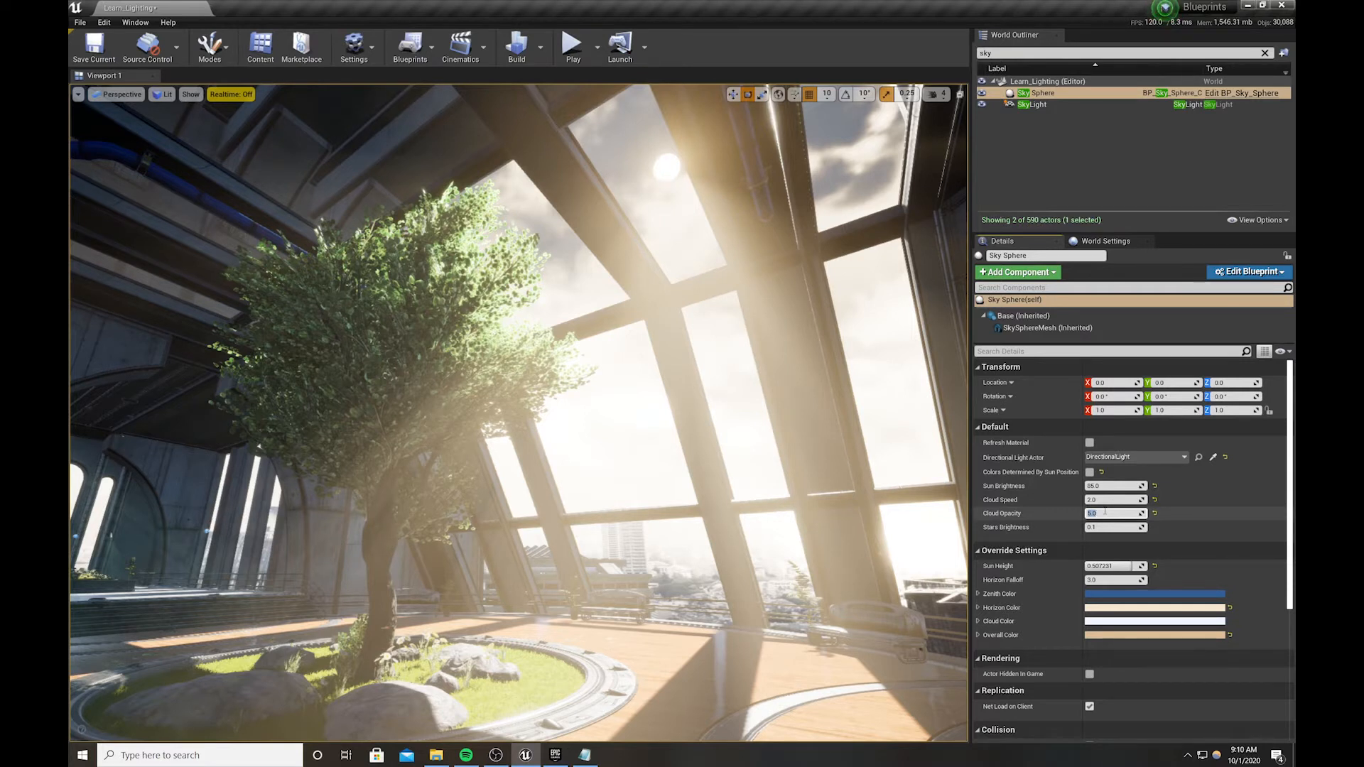
{"action": "key", "text": "Return"}
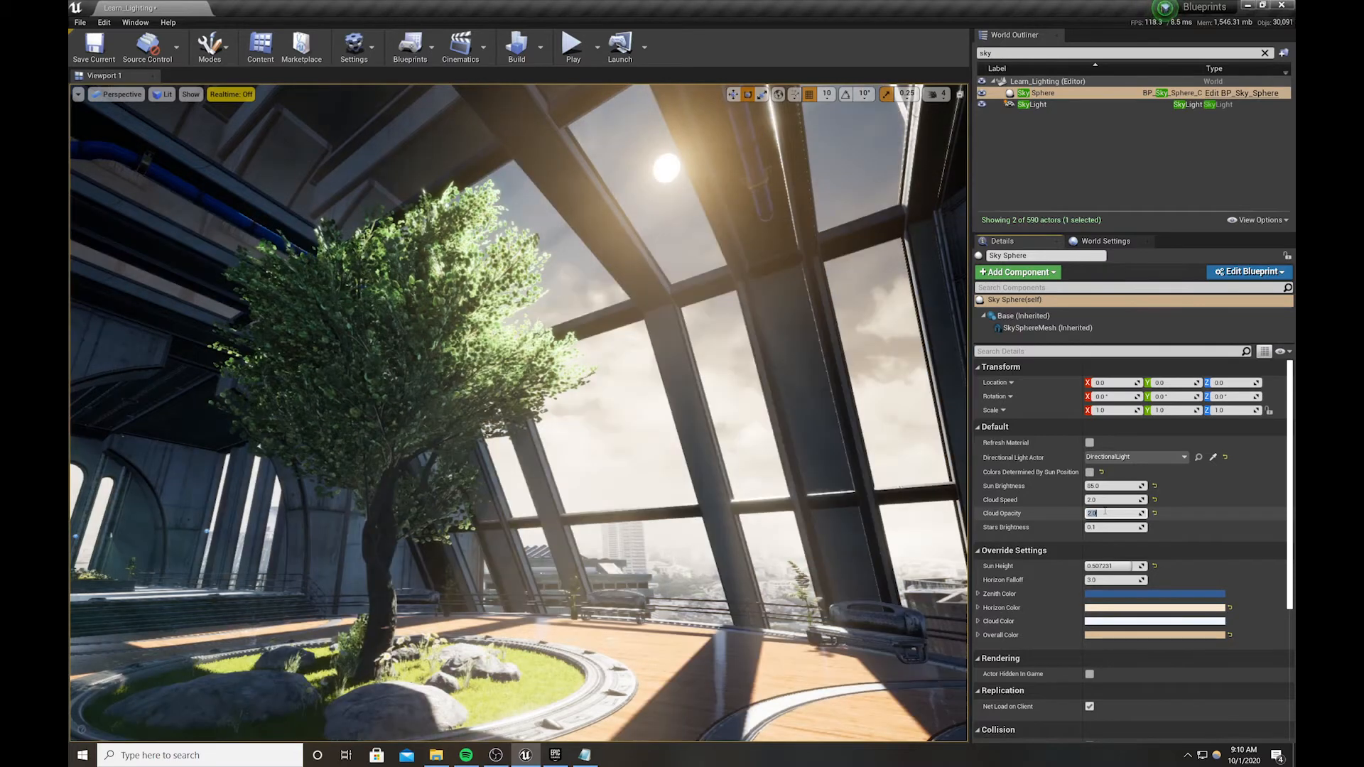
{"action": "type", "text": "2.5"}
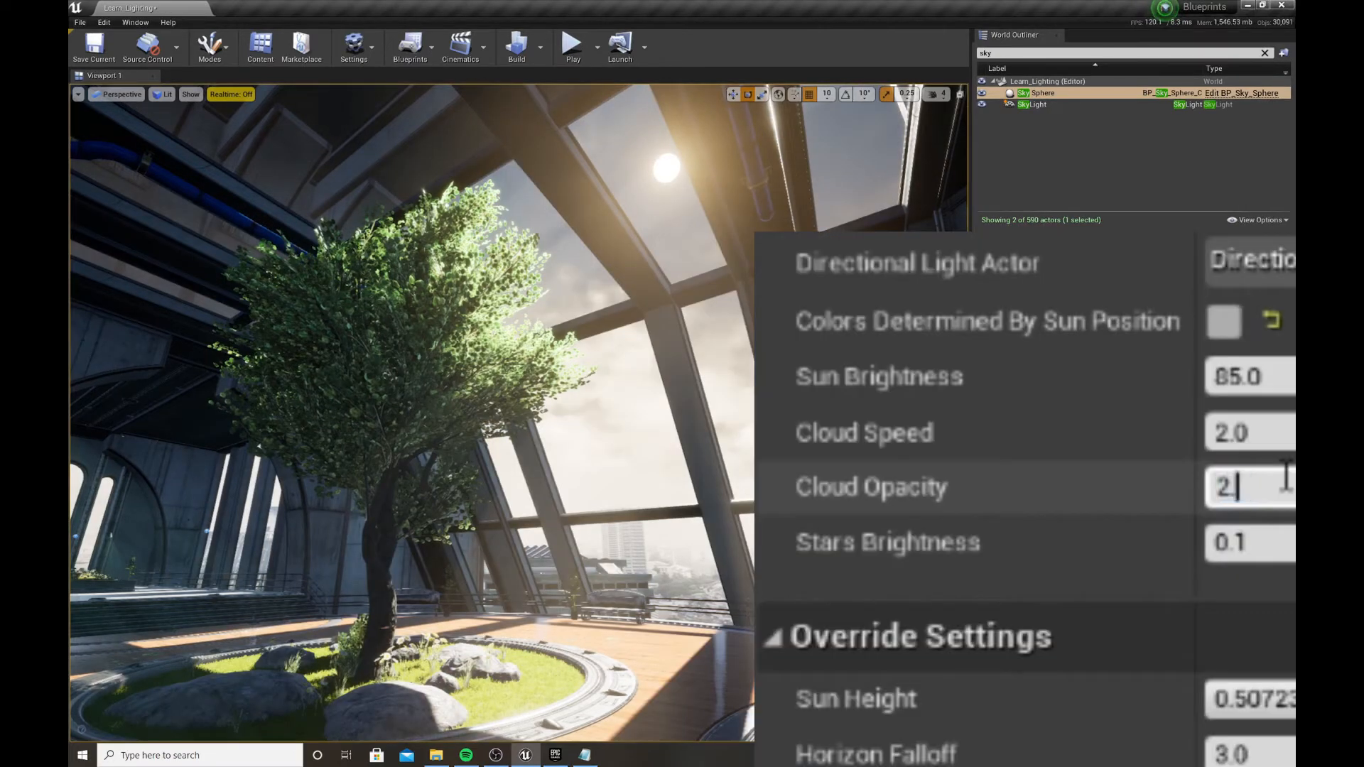
{"action": "key", "text": "Return"}
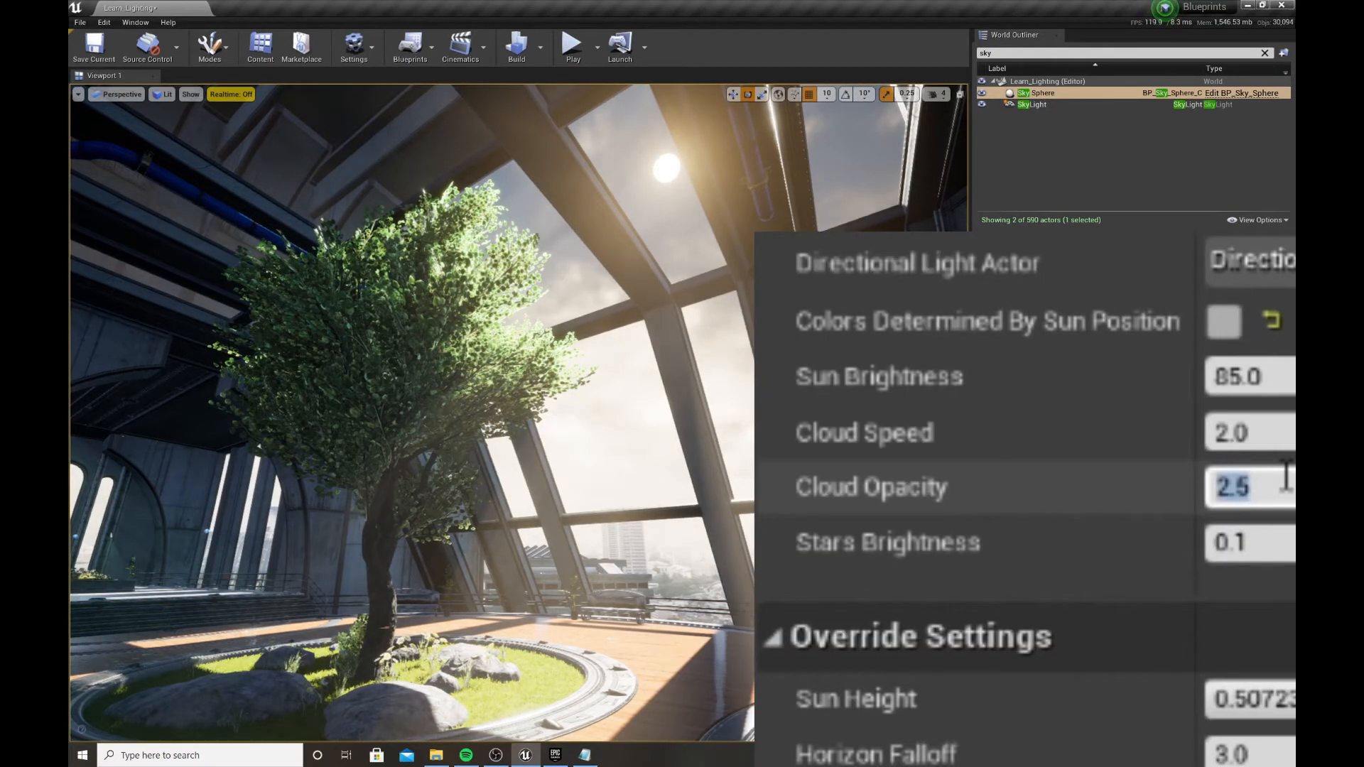
Set Cloud Speed to 5 and briefly preview the clouds in realtime
{"action": "left_click", "coordinate": [1103, 498]}
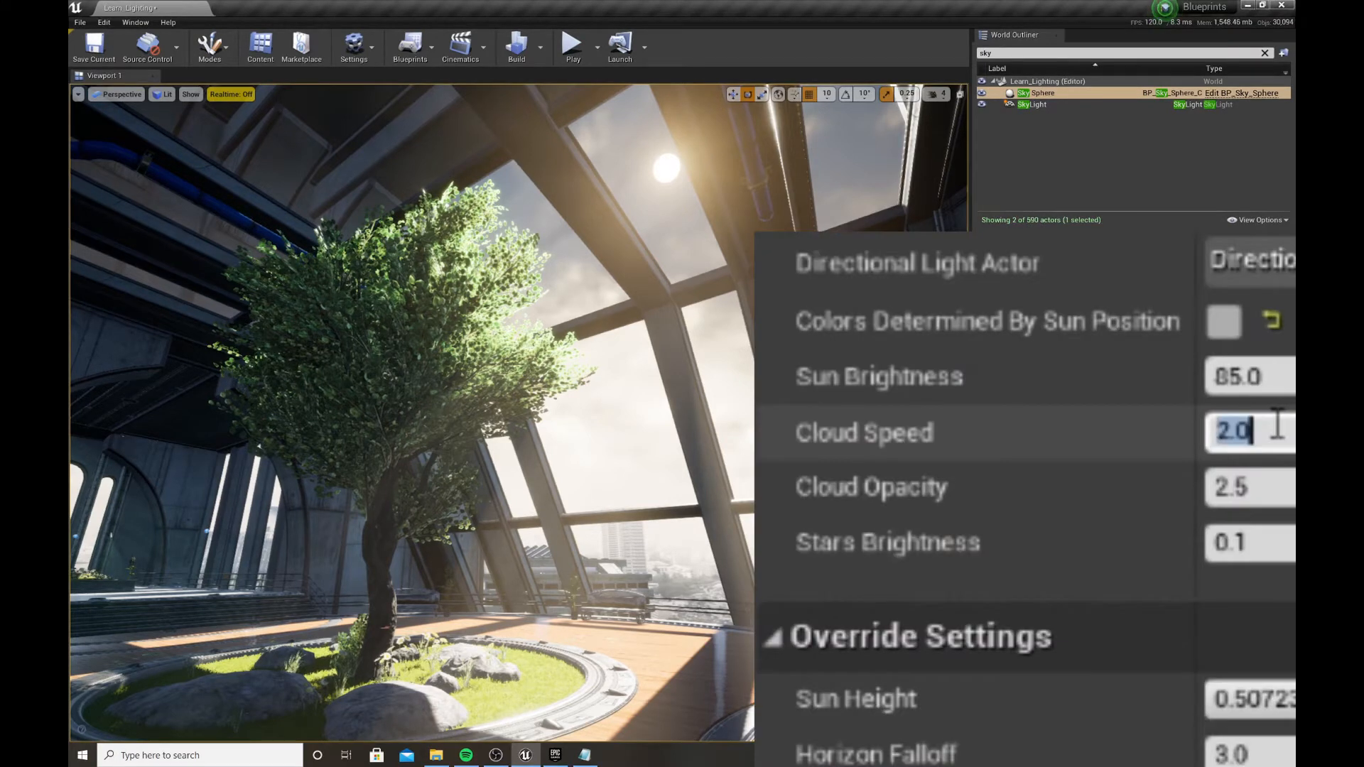
{"action": "type", "text": "5"}
{"action": "key", "text": "Return"}
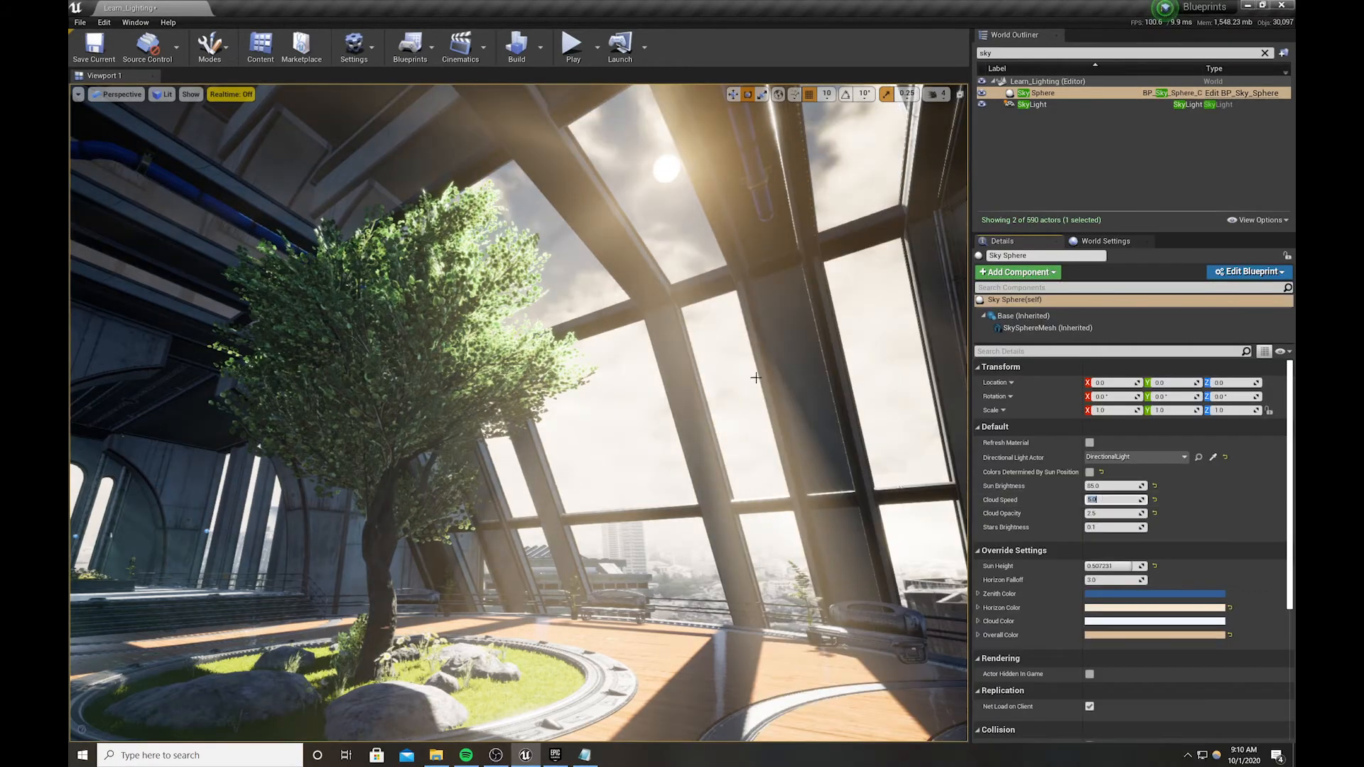
{"action": "left_click", "coordinate": [220, 94]}
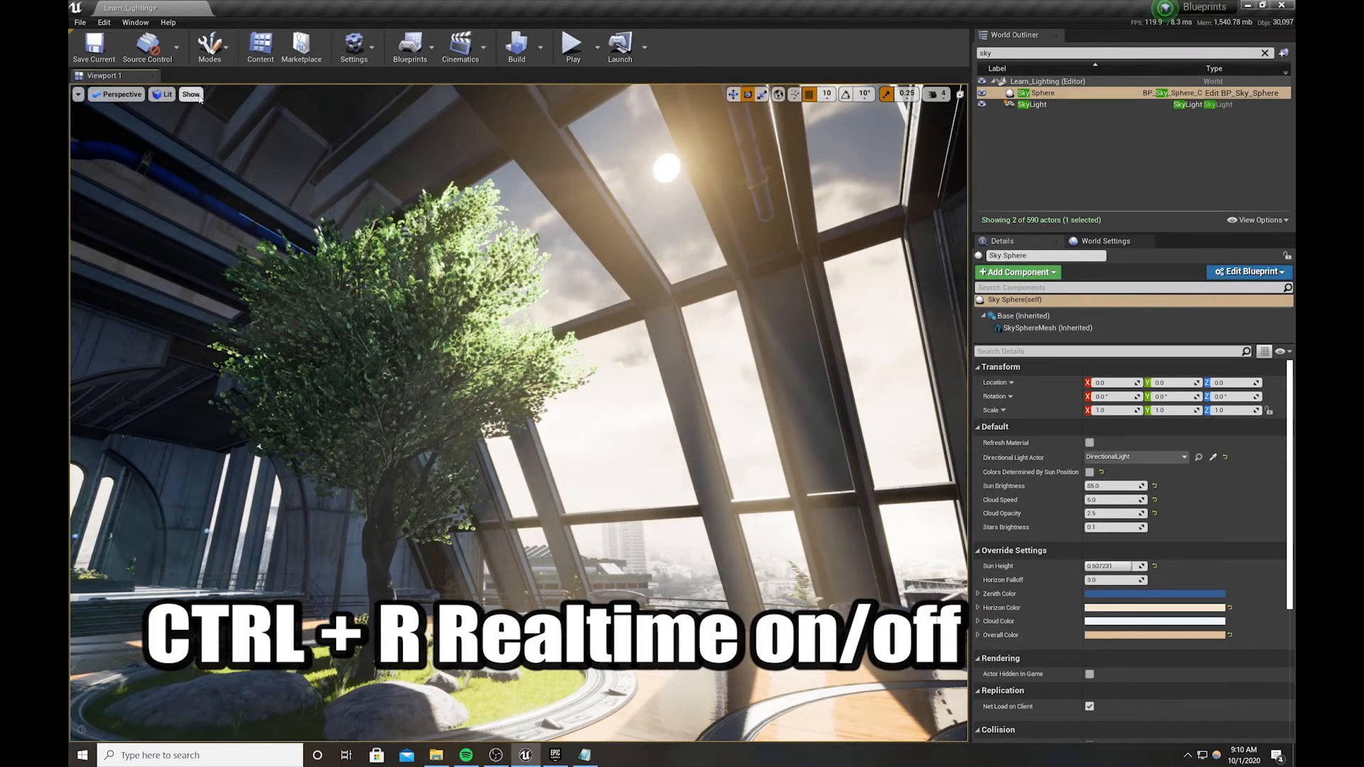
{"action": "key", "text": "ctrl+r"}
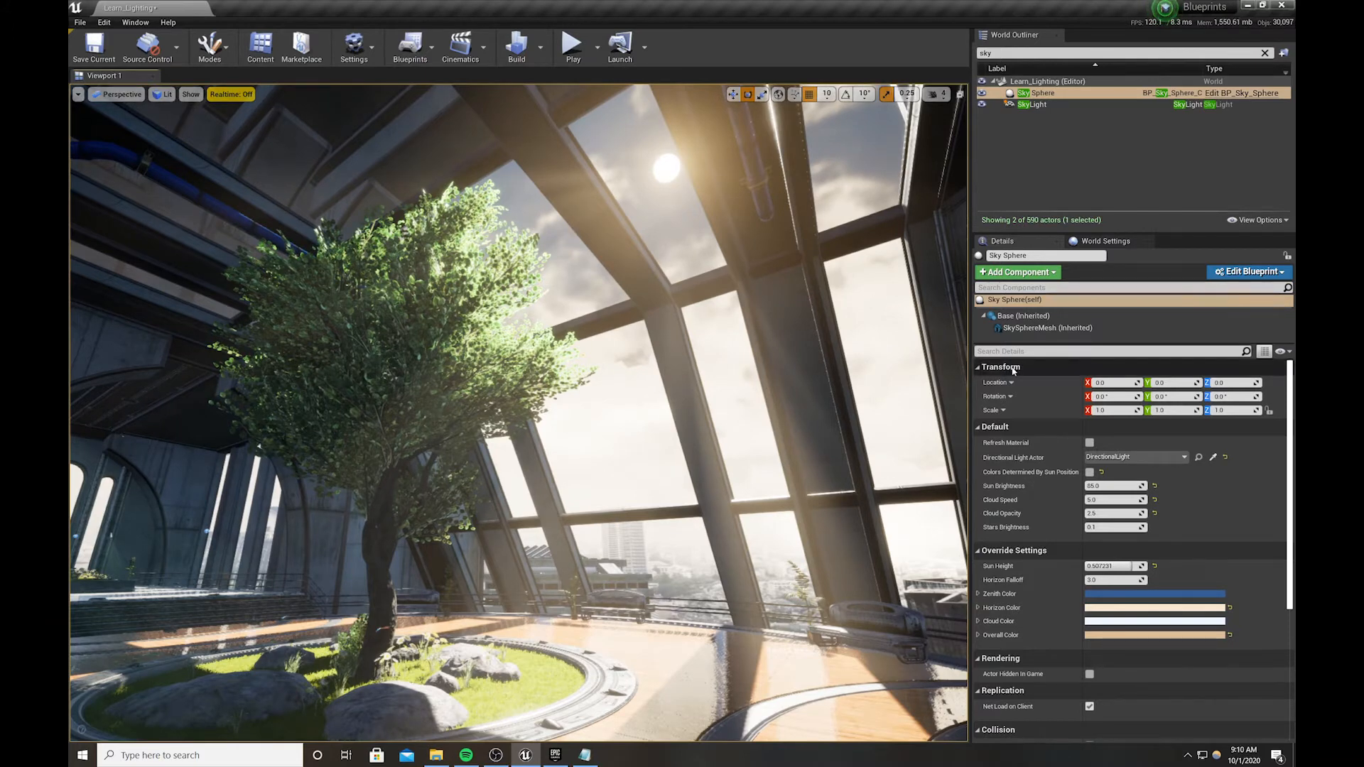
Make the clouds a pale blue, slightly darkened, at linear hex 8EC1DCFF
{"action": "left_click", "coordinate": [1098, 623]}
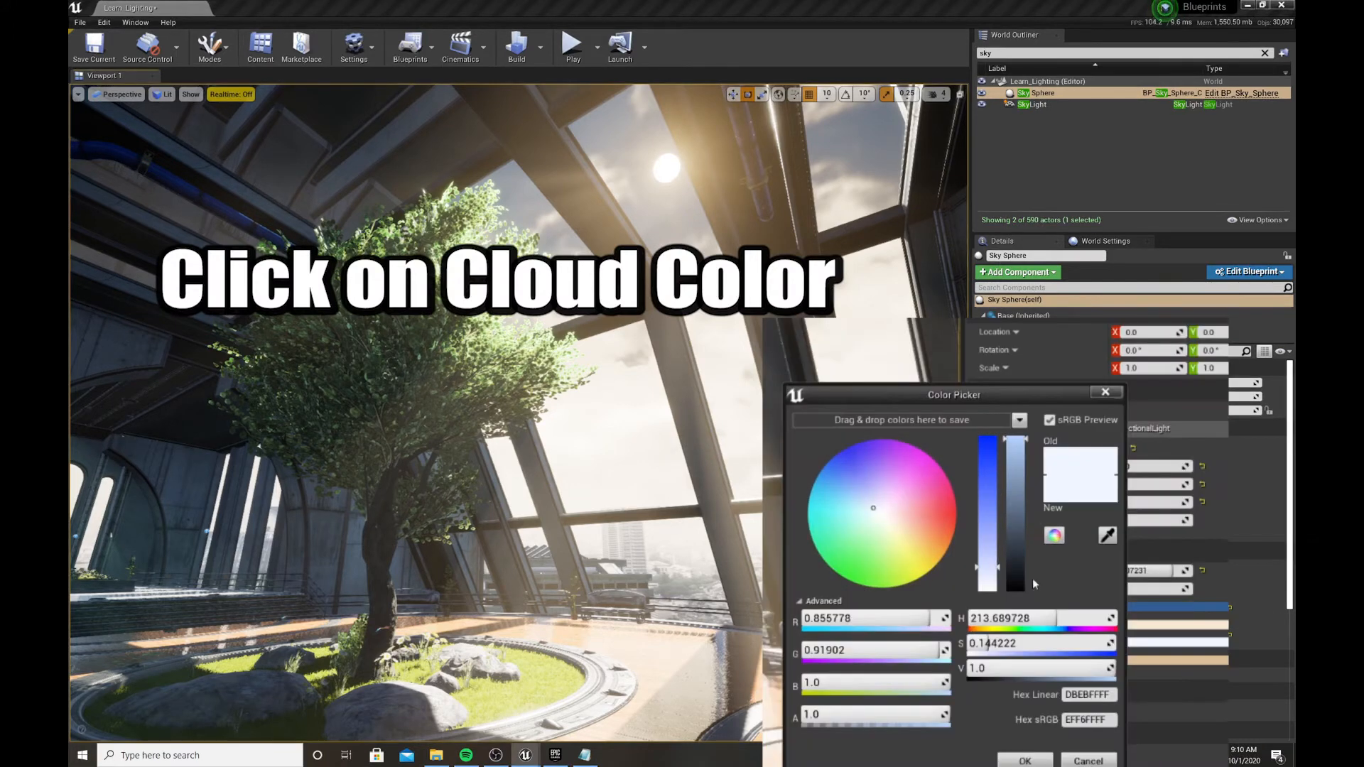
{"action": "left_click_drag", "start_coordinate": [877, 505], "coordinate": [973, 529]}
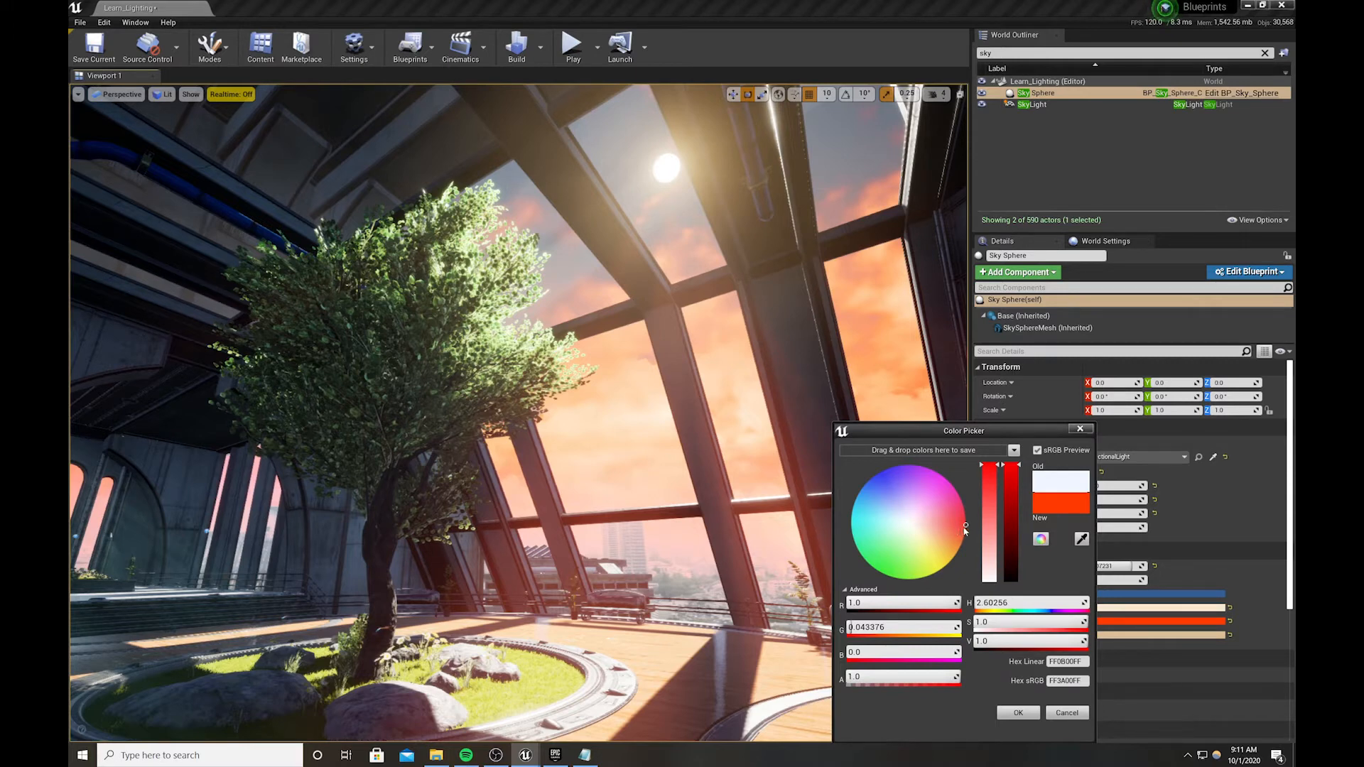
{"action": "left_click_drag", "start_coordinate": [965, 527], "coordinate": [841, 496]}
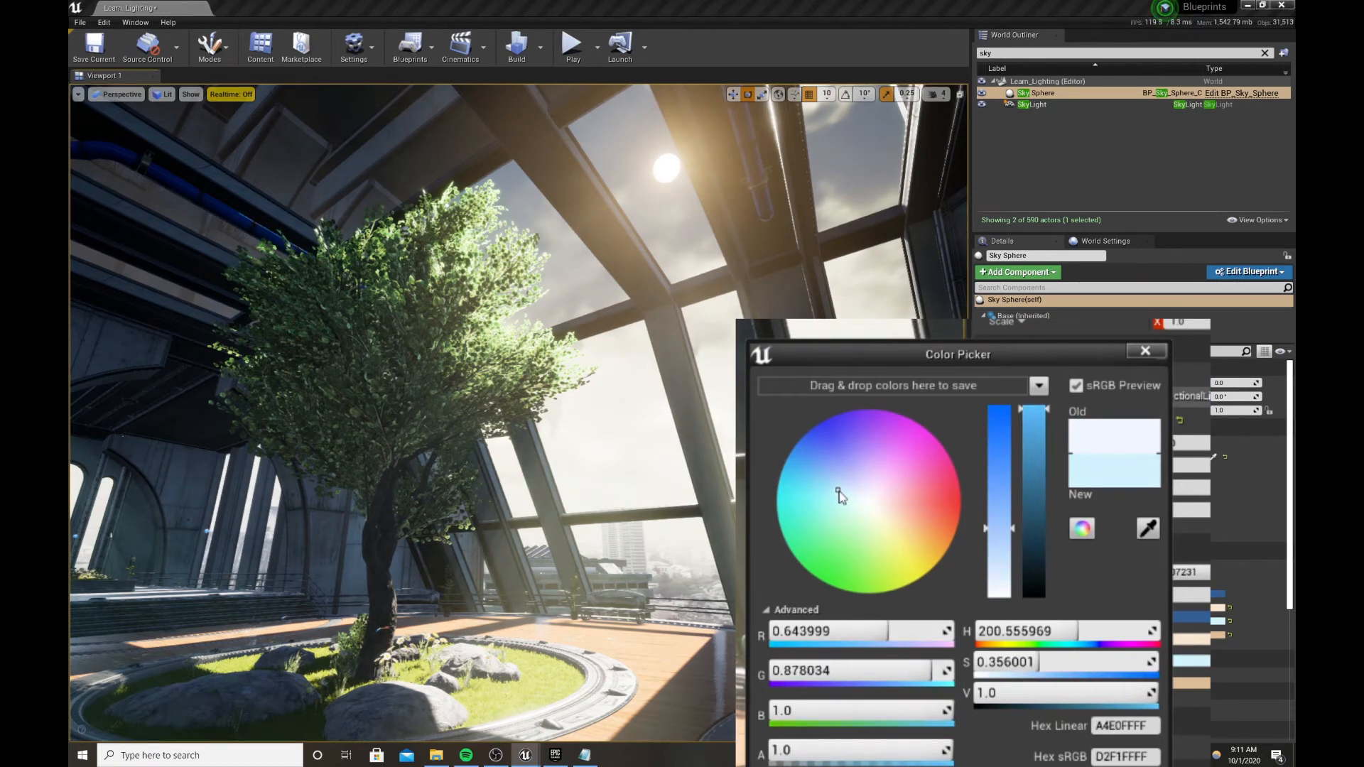
{"action": "left_click", "coordinate": [1037, 434]}
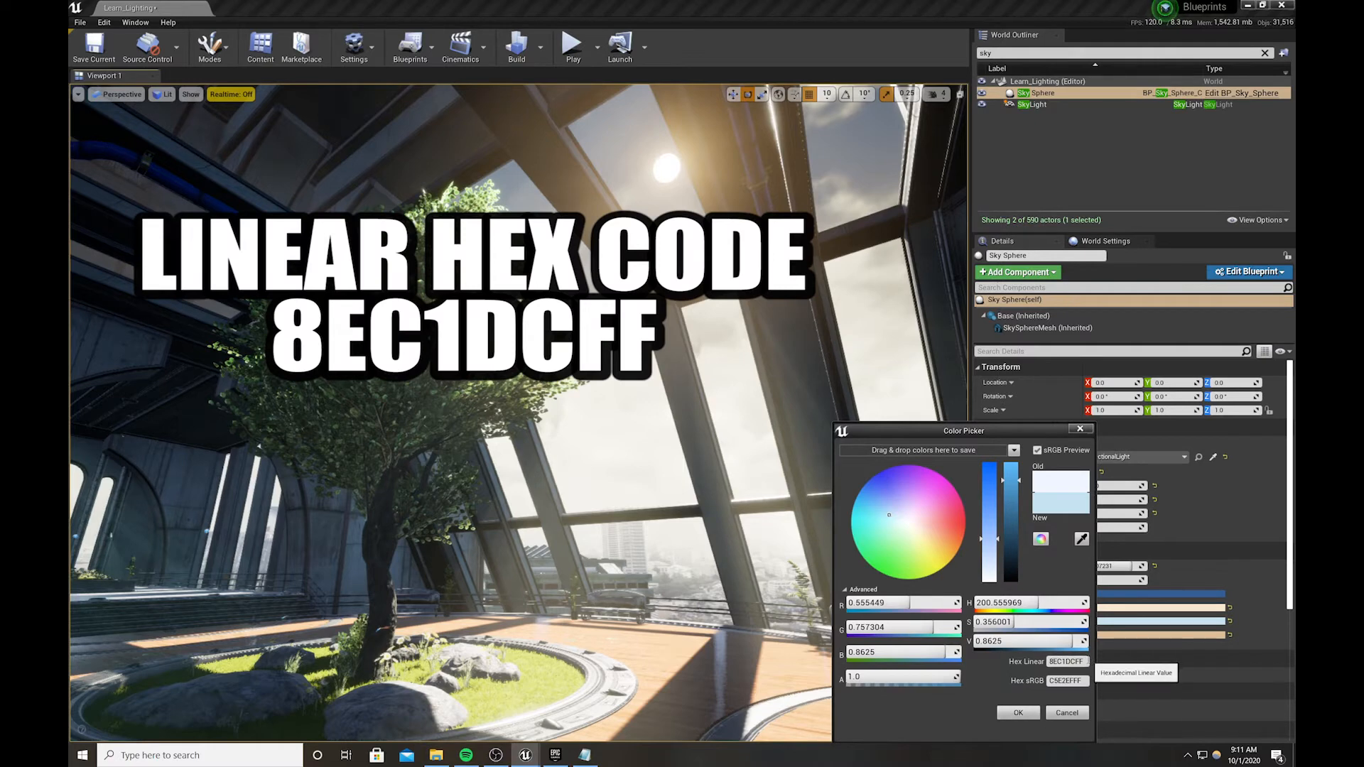
{"action": "left_click_drag", "start_coordinate": [1084, 662], "coordinate": [1028, 659]}
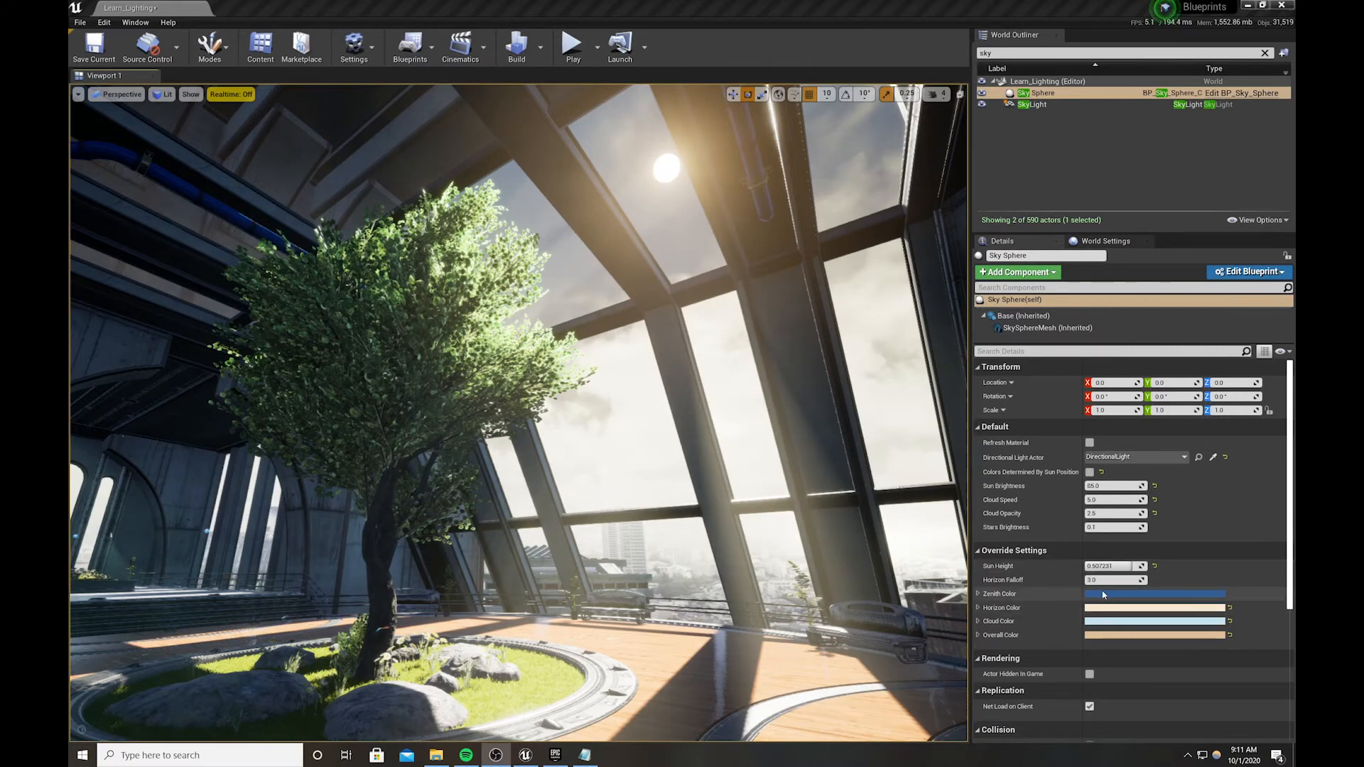
Shift the zenith colour to a darker pure blue with linear hex 002C7EFF
{"action": "left_click", "coordinate": [1103, 594]}
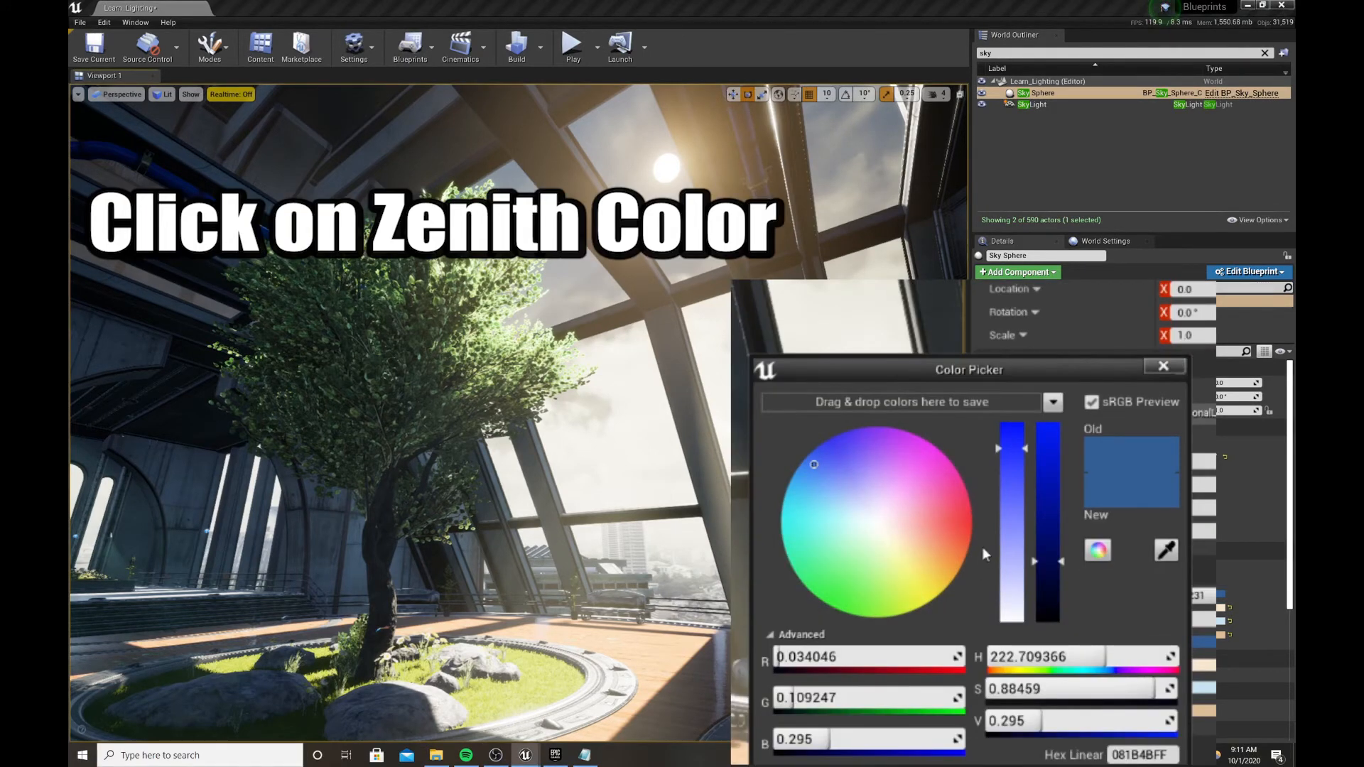
{"action": "mouse_move", "coordinate": [816, 462]}
{"action": "left_mouse_down"}
{"action": "mouse_move", "coordinate": [831, 471]}
{"action": "mouse_move", "coordinate": [802, 462]}
{"action": "left_mouse_up"}
{"action": "mouse_move", "coordinate": [1040, 565]}
{"action": "left_mouse_down"}
{"action": "mouse_move", "coordinate": [1052, 560]}
{"action": "mouse_move", "coordinate": [1054, 587]}
{"action": "mouse_move", "coordinate": [1051, 525]}
{"action": "mouse_move", "coordinate": [1051, 537]}
{"action": "mouse_move", "coordinate": [1023, 514]}
{"action": "mouse_move", "coordinate": [1089, 525]}
{"action": "left_mouse_up"}
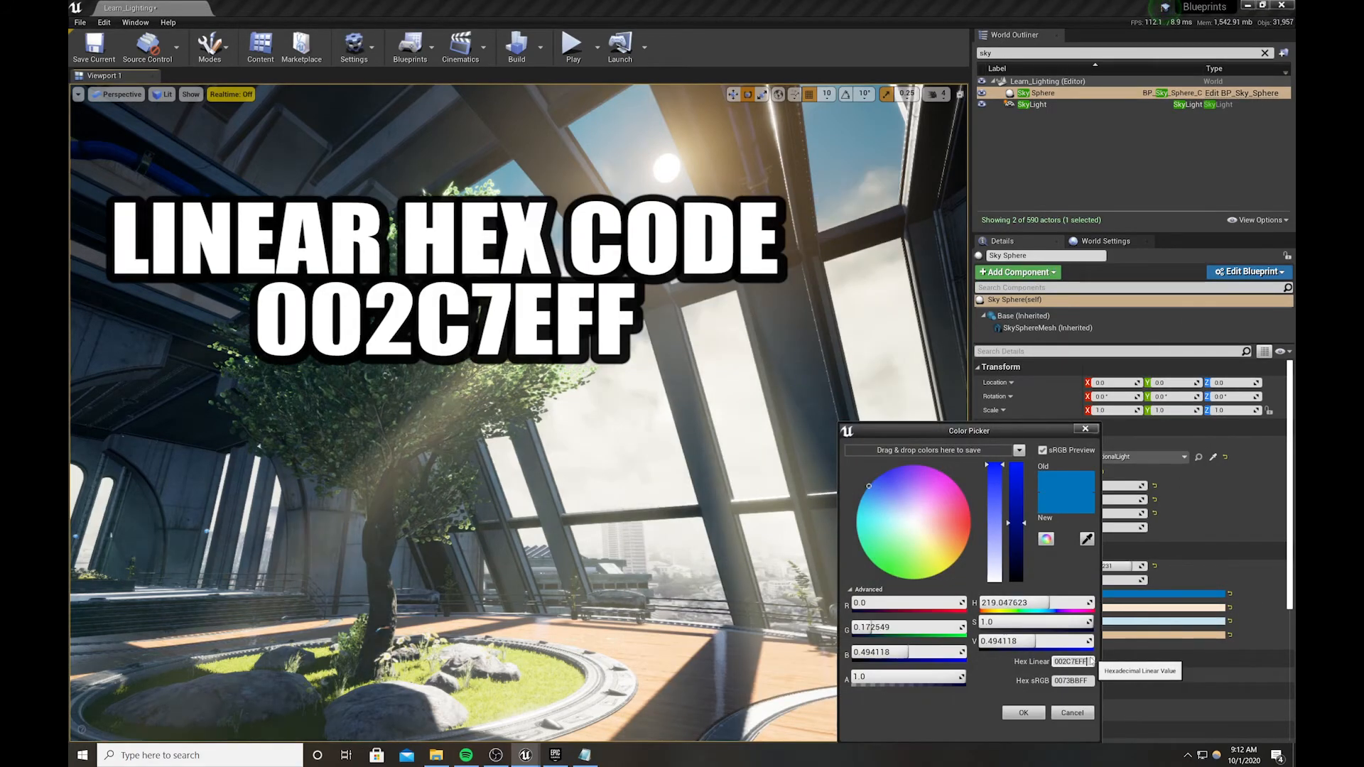
{"action": "left_click", "coordinate": [1090, 661]}
{"action": "left_click_drag", "start_coordinate": [1090, 661], "coordinate": [1010, 661]}
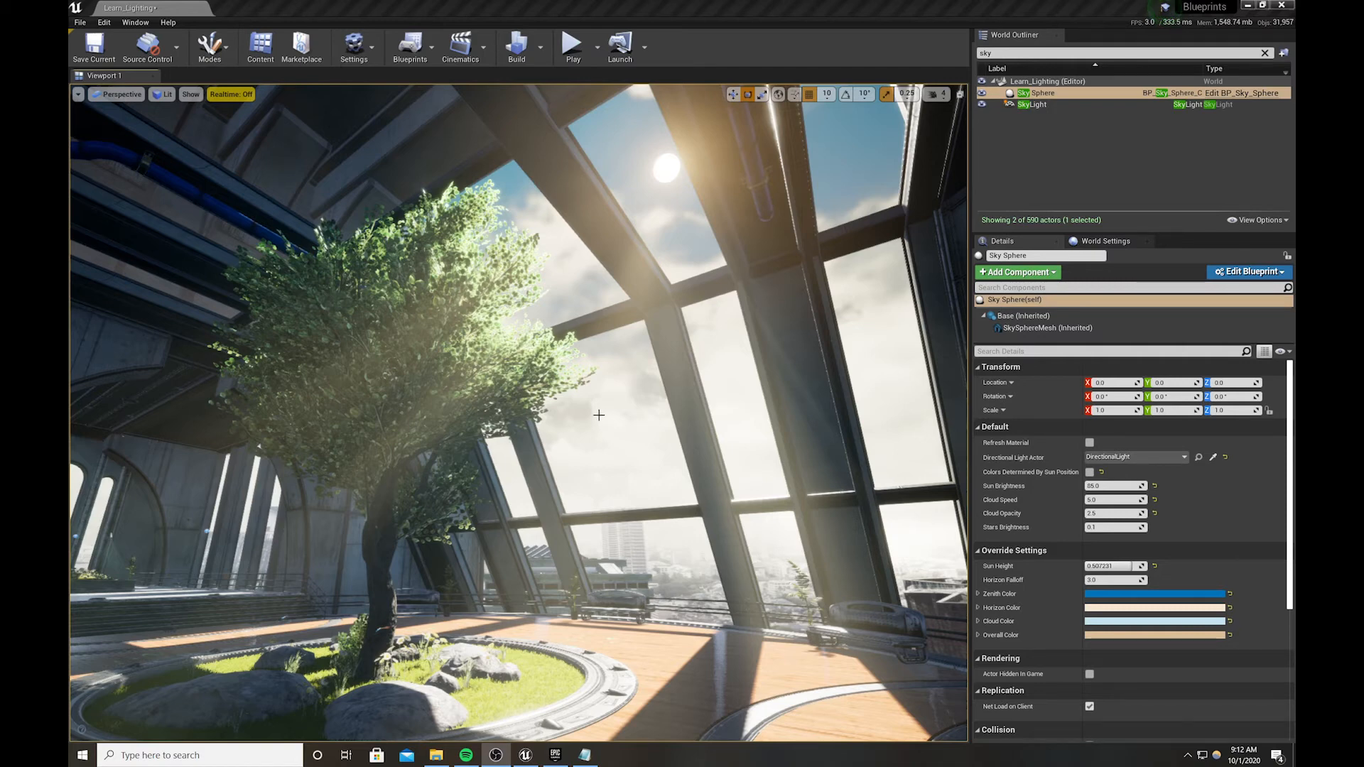
Tilt the view up toward the sun, toggling Game View to compare
{"action": "mouse_move", "coordinate": [602, 420]}
{"action": "right_mouse_down"}
{"action": "mouse_move", "coordinate": [615, 419]}
{"action": "mouse_move", "coordinate": [601, 419]}
{"action": "right_mouse_up"}
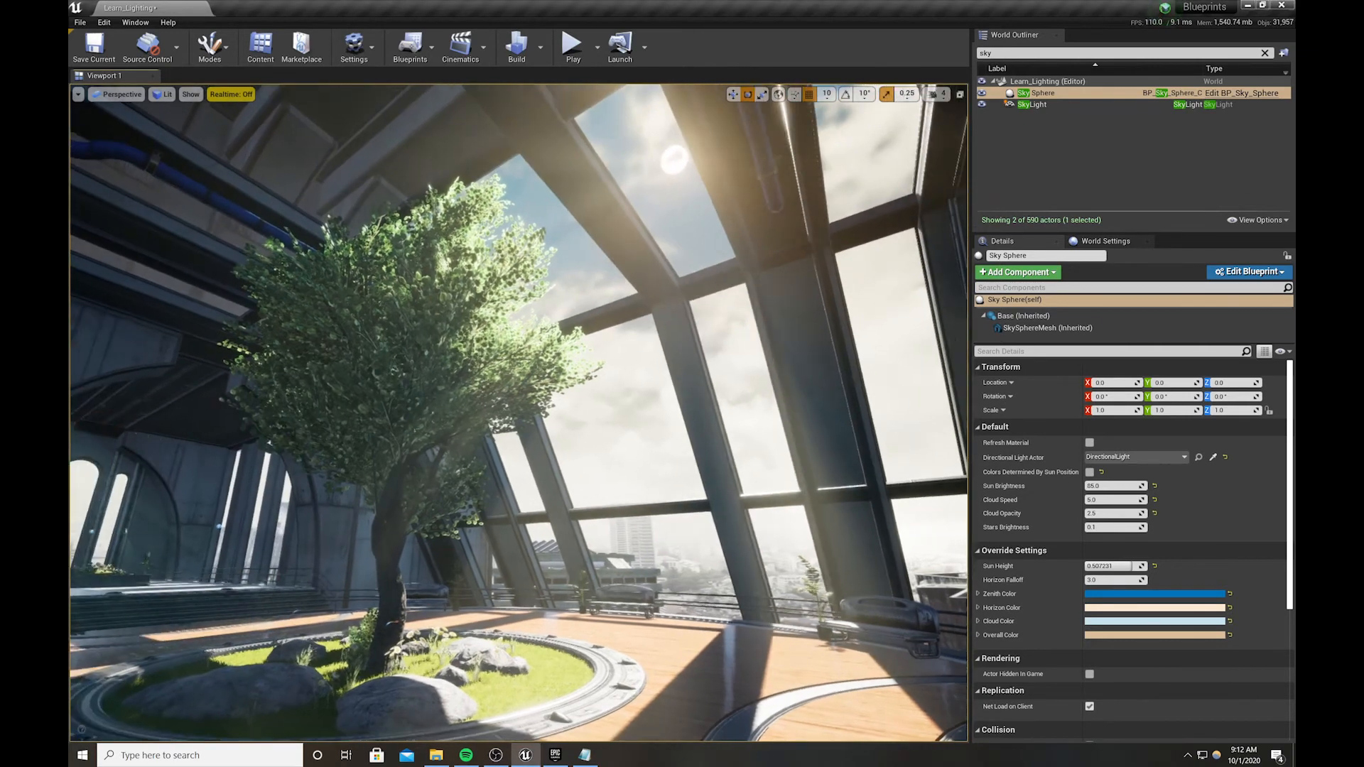
{"action": "key", "text": "g"}
{"action": "key", "text": "g"}
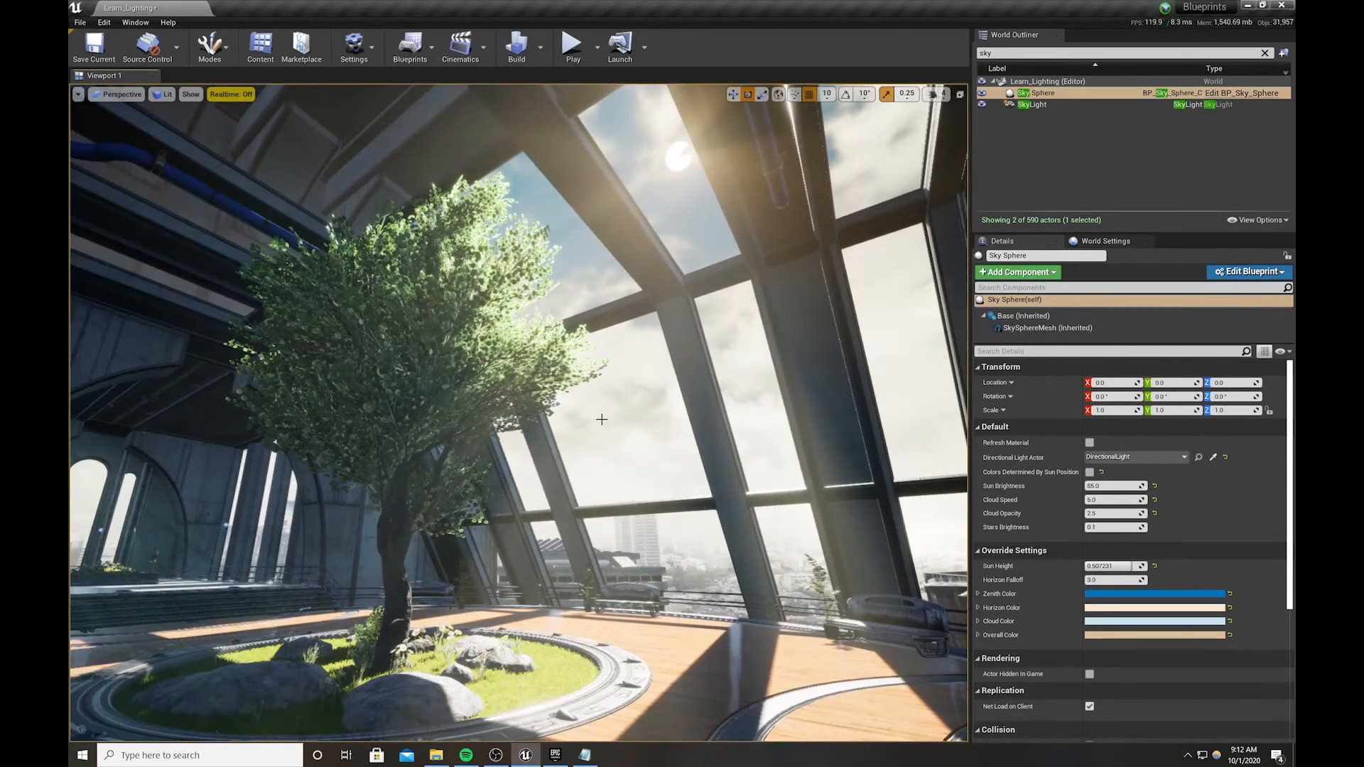
{"action": "right_click_drag", "start_coordinate": [601, 419], "coordinate": [603, 425]}
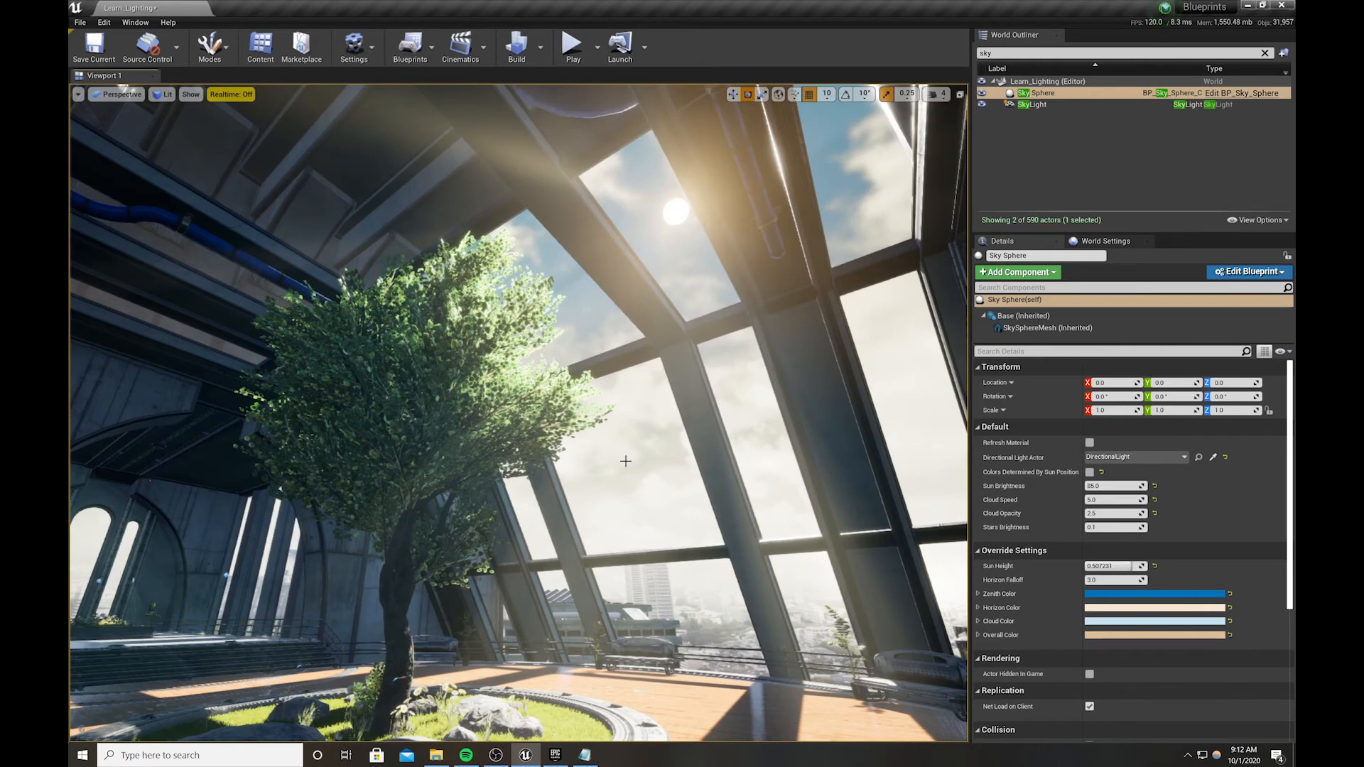
{"action": "key", "text": "g"}
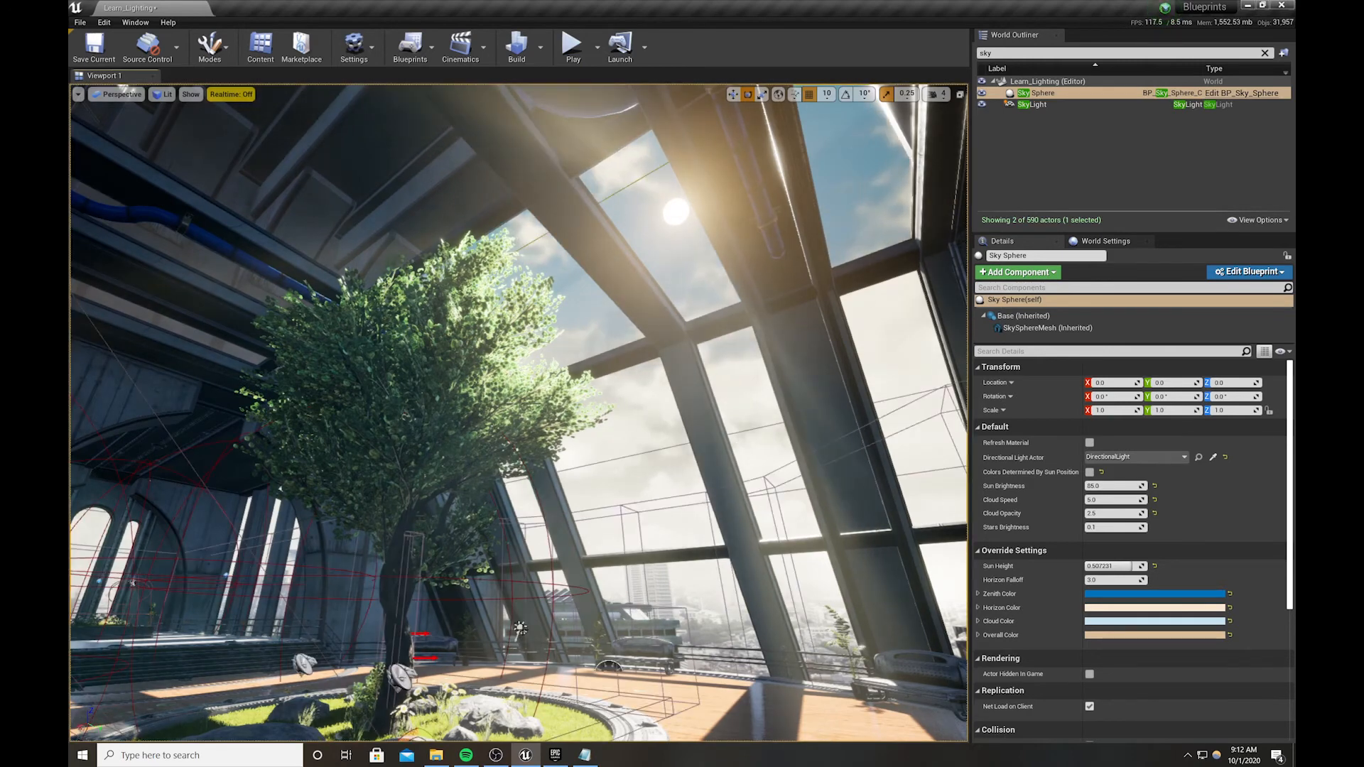
Rotate the directional light to move the sunlight, checking the result in Game View
{"action": "left_click", "coordinate": [520, 628]}
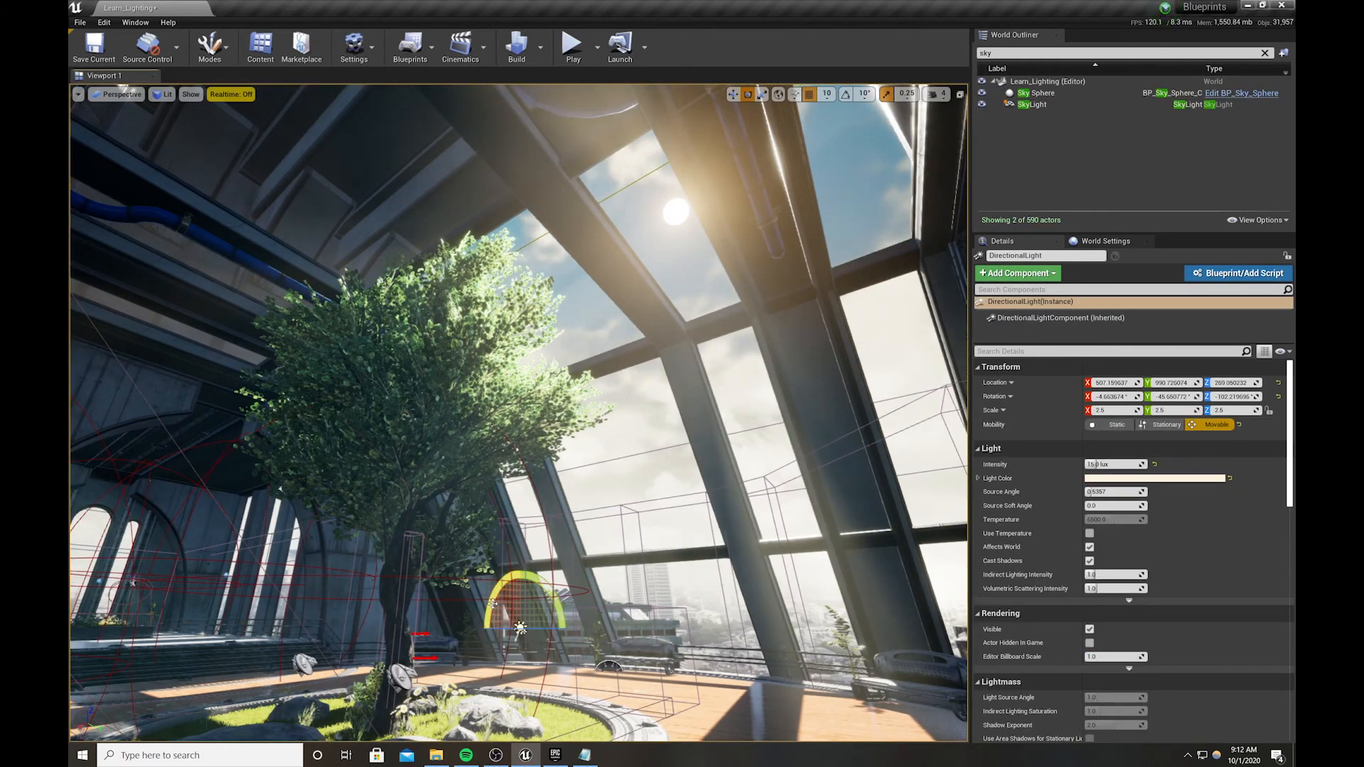
{"action": "left_click_drag", "start_coordinate": [496, 604], "coordinate": [514, 629]}
{"action": "key", "text": "g"}
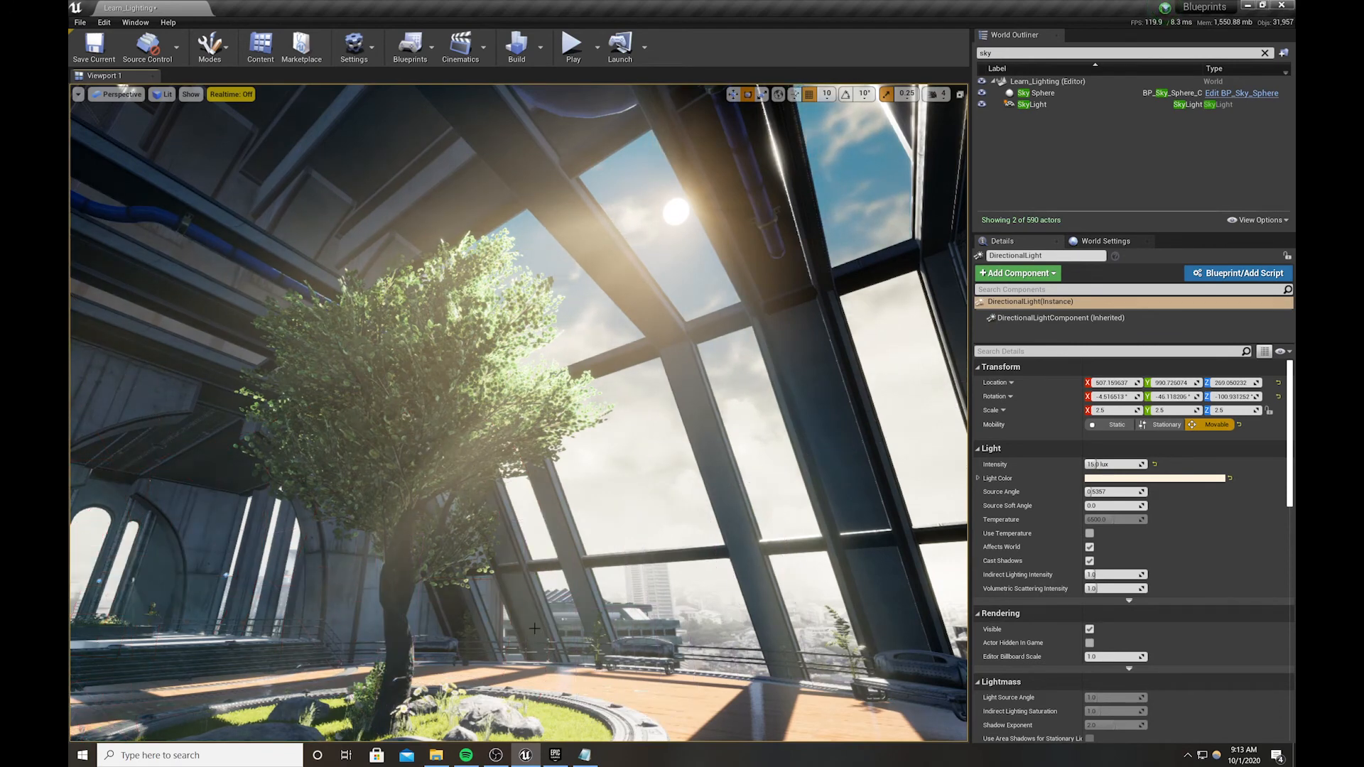
{"action": "key", "text": "g"}
{"action": "mouse_move", "coordinate": [533, 628]}
{"action": "left_mouse_down"}
{"action": "mouse_move", "coordinate": [520, 628]}
{"action": "mouse_move", "coordinate": [533, 633]}
{"action": "left_mouse_up"}
{"action": "left_click", "coordinate": [533, 633]}
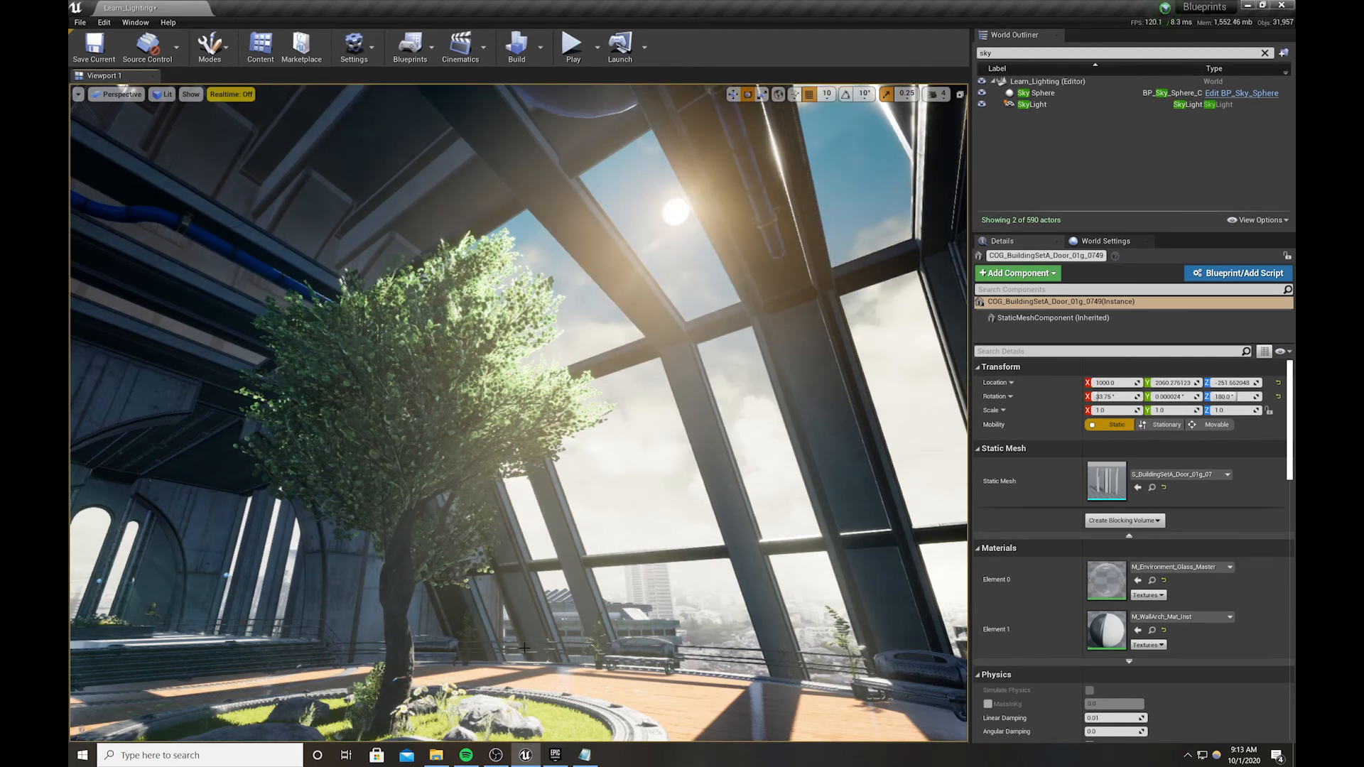
Fine-tune the directional light's rotation to a Z of about -100.14°
{"action": "left_click", "coordinate": [526, 635]}
{"action": "left_click_drag", "start_coordinate": [528, 629], "coordinate": [522, 628]}
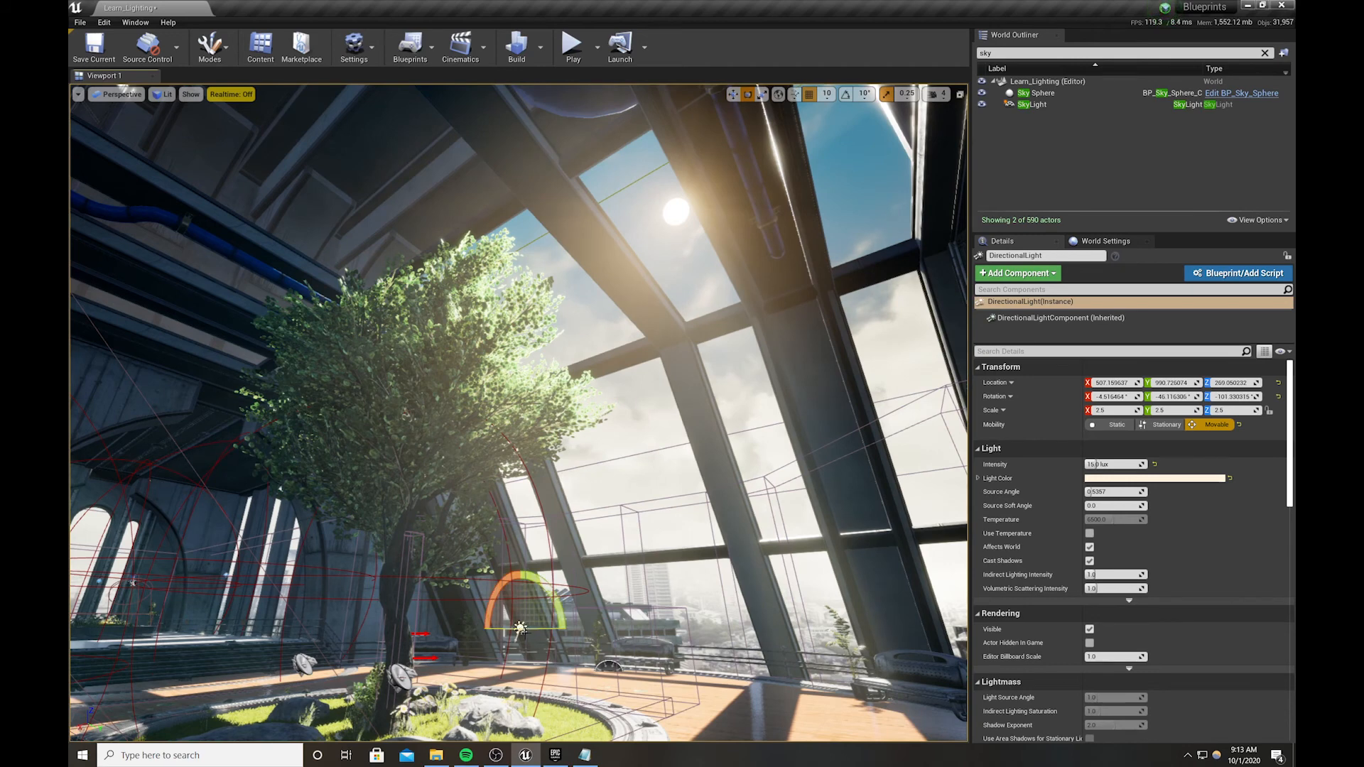
{"action": "left_click", "coordinate": [524, 632]}
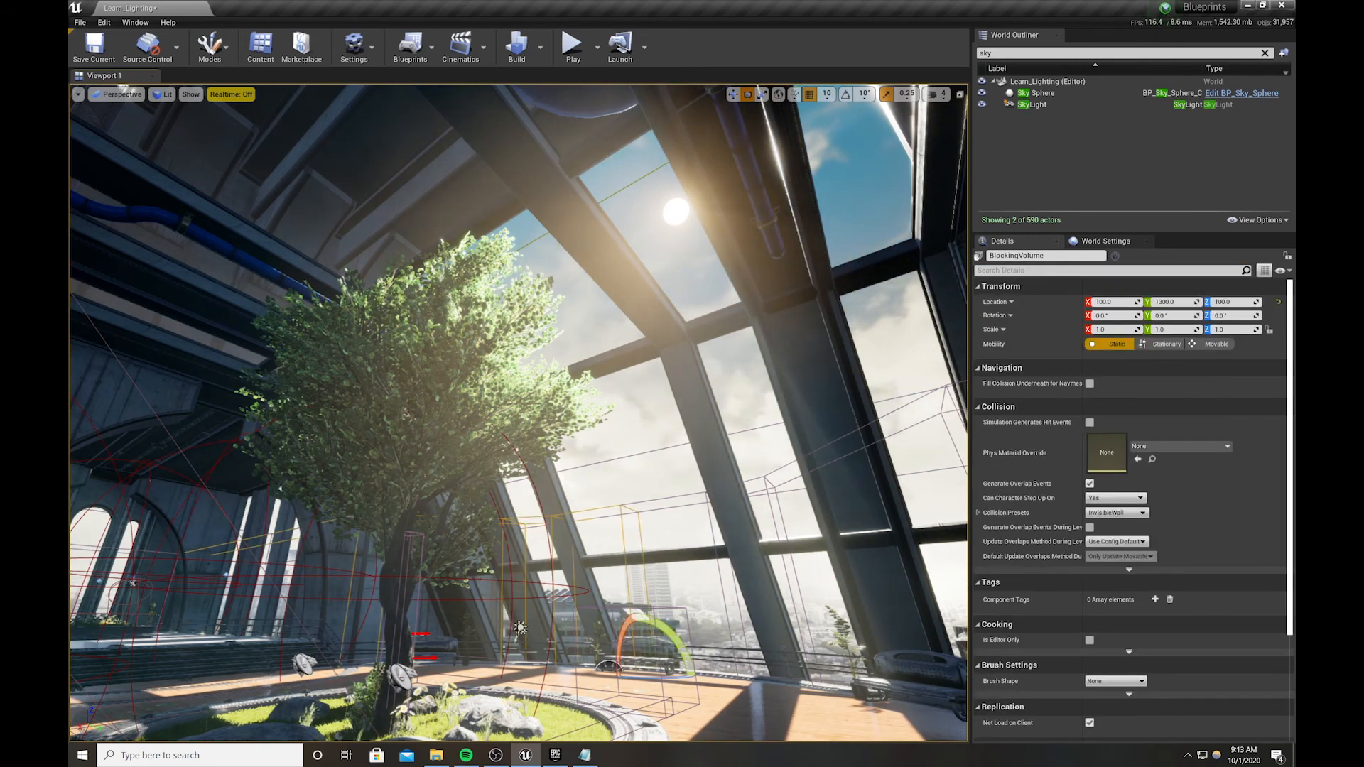
{"action": "left_click", "coordinate": [1037, 93]}
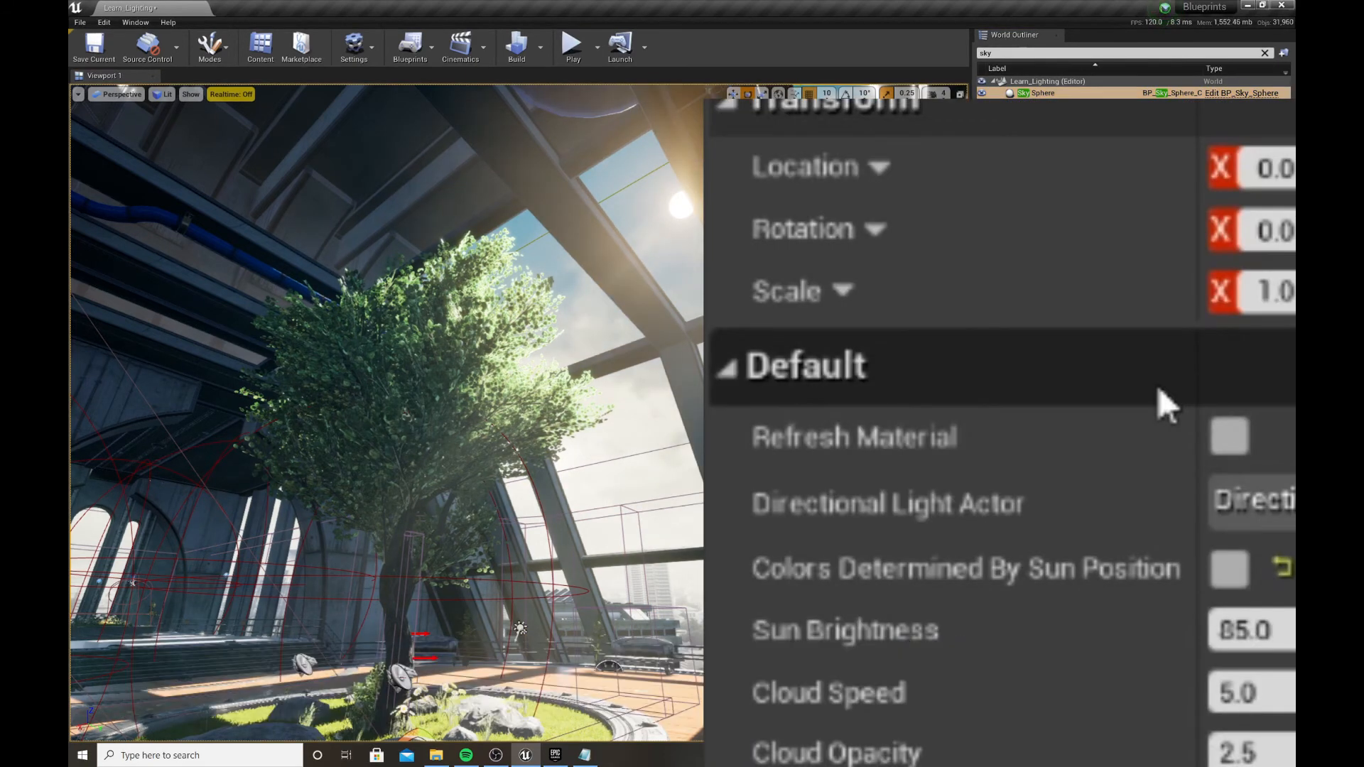
{"action": "left_click", "coordinate": [517, 628]}
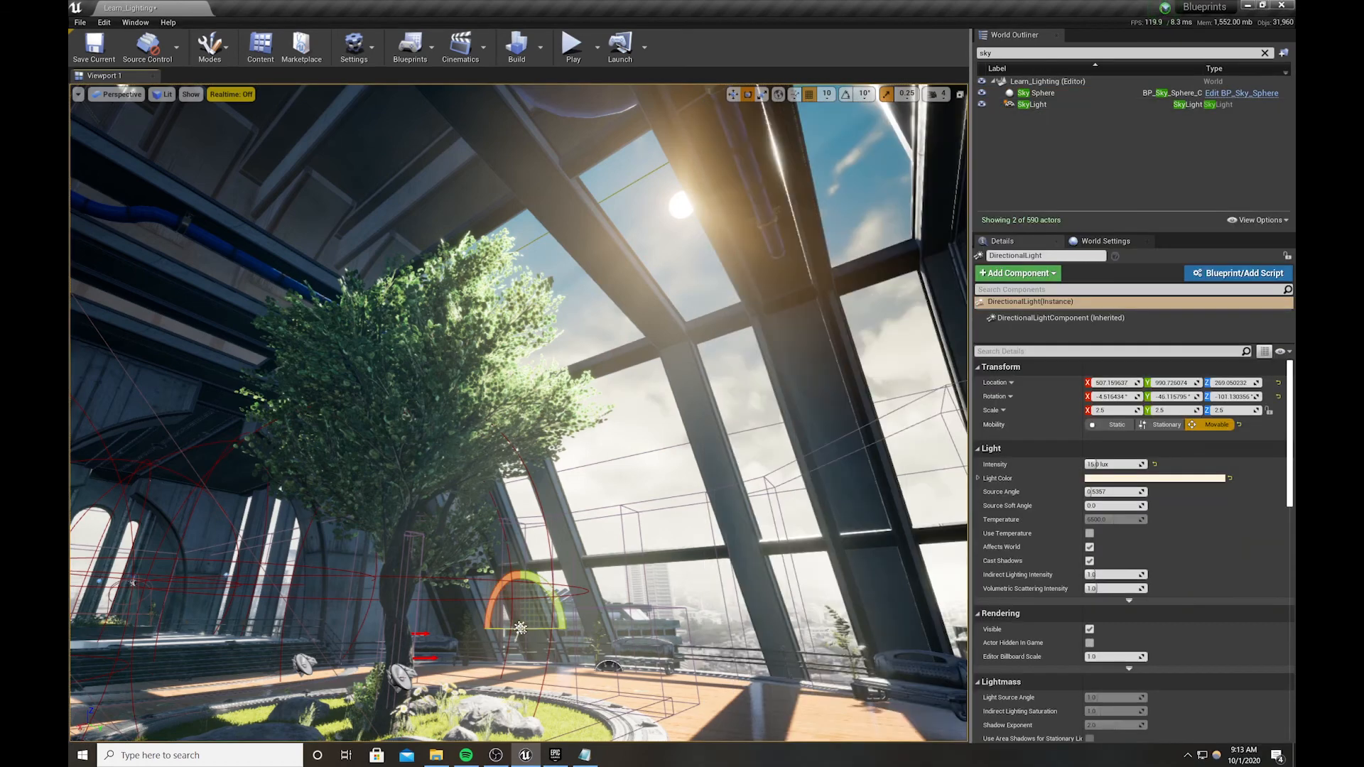
{"action": "left_click_drag", "start_coordinate": [521, 628], "coordinate": [520, 628]}
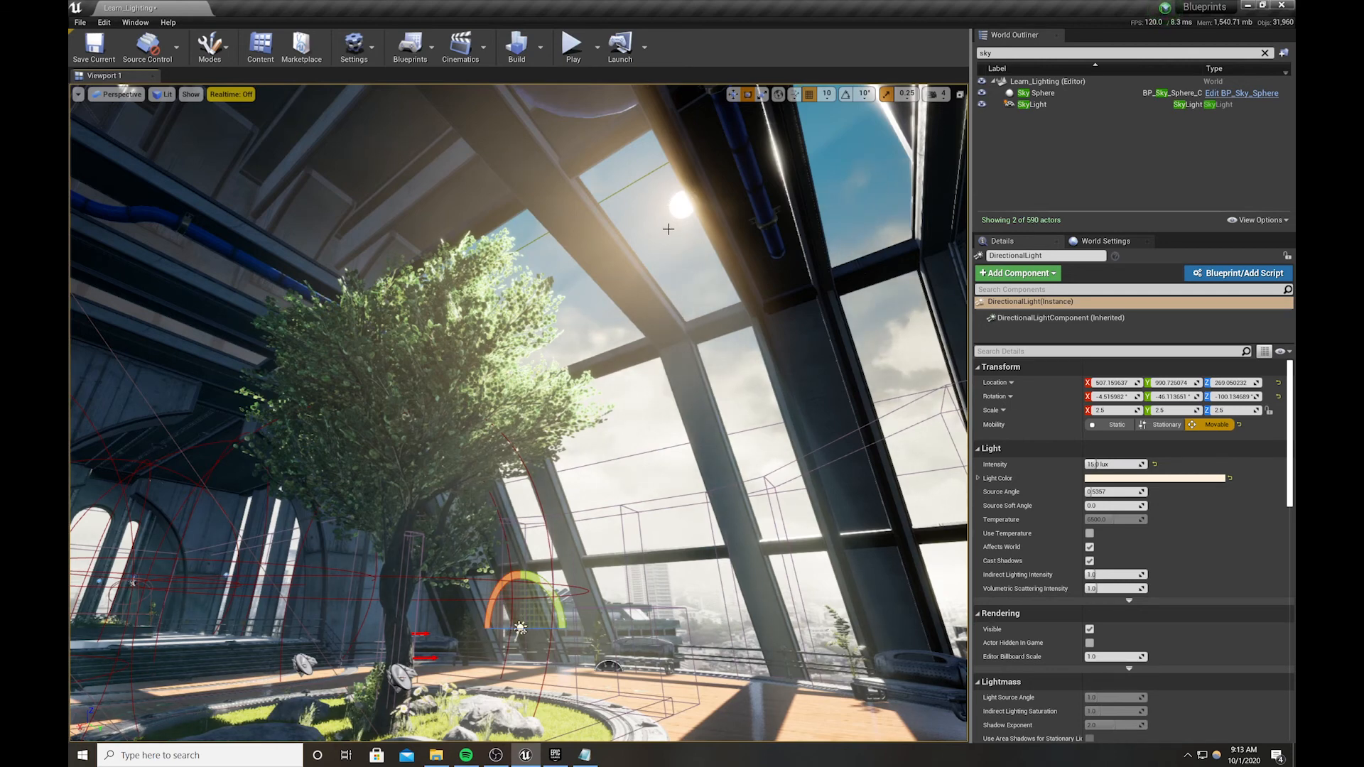
Re-angle the directional light to about Z -98.47°, Y -45.7° and refresh the Sky Sphere material to match
{"action": "left_click", "coordinate": [1060, 95]}
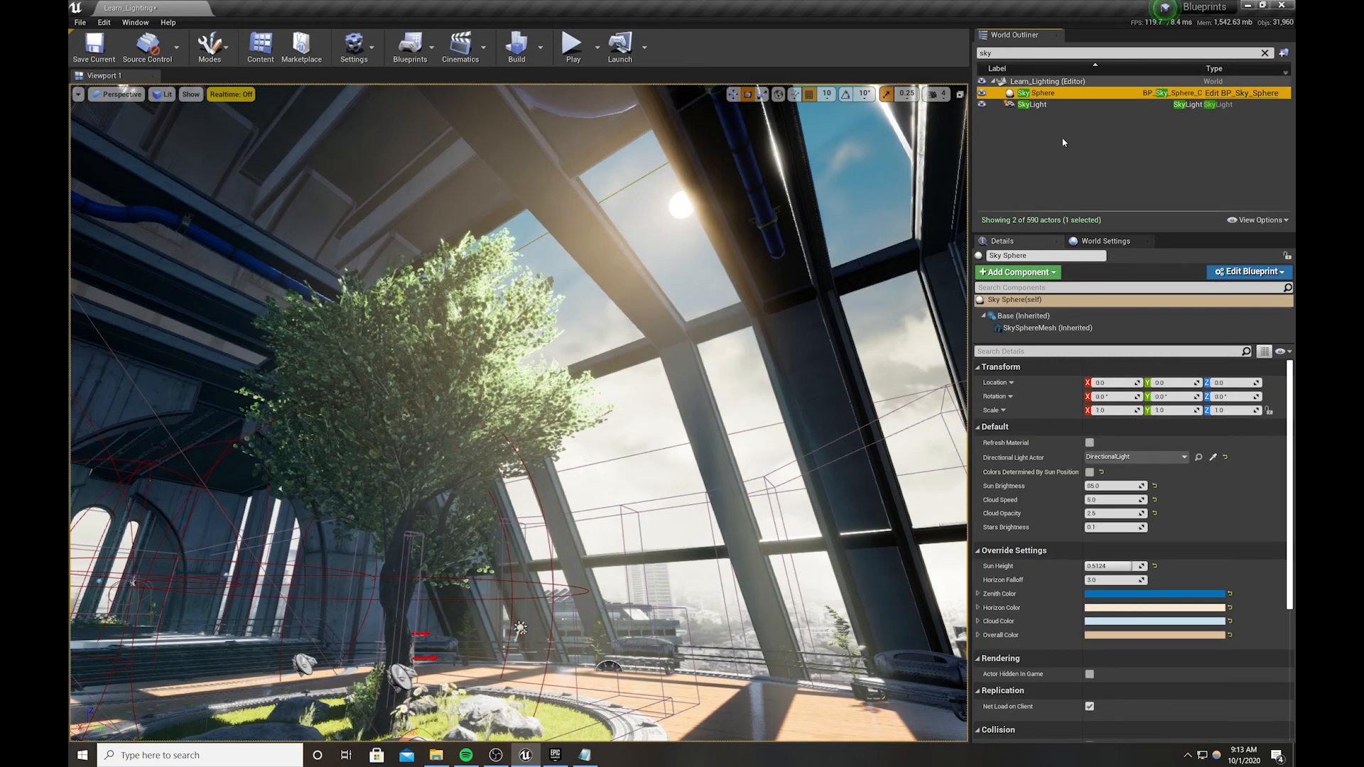
{"action": "left_click", "coordinate": [1090, 442]}
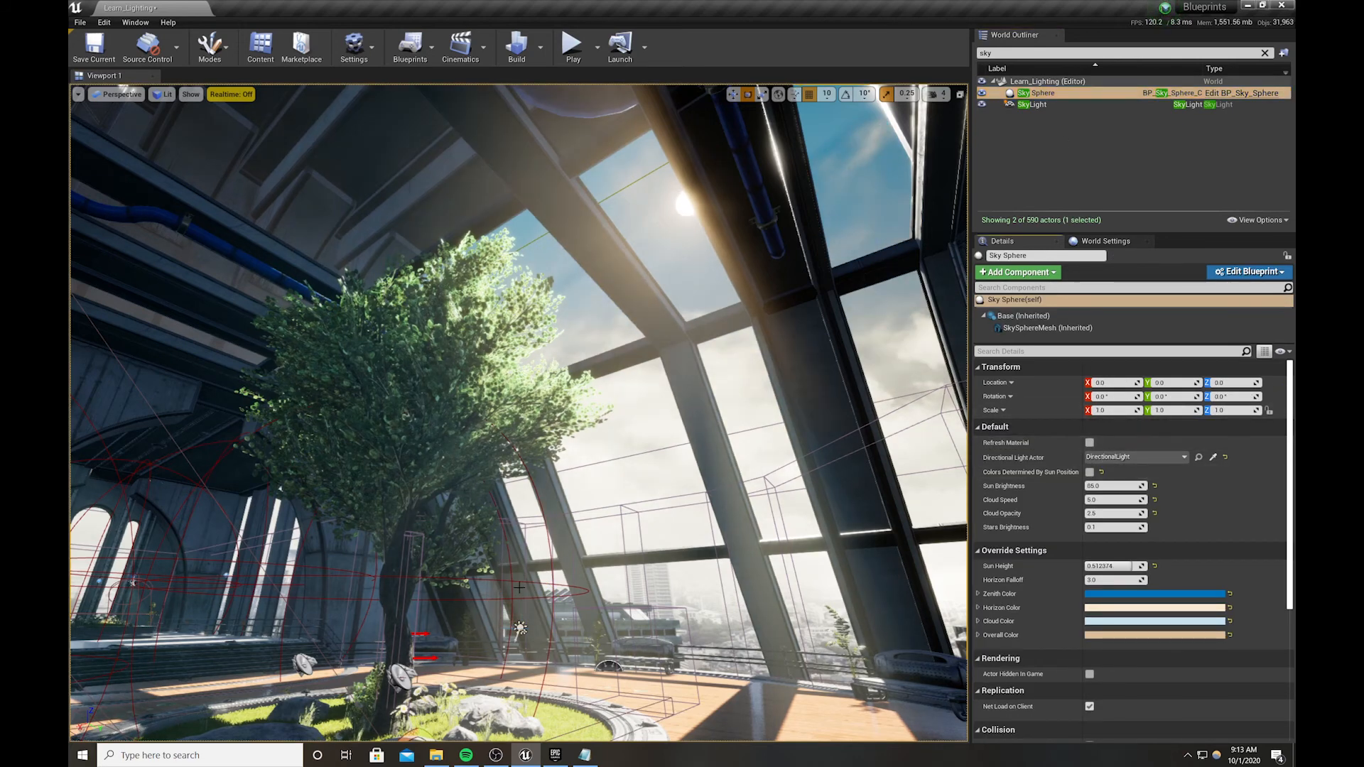
{"action": "left_click", "coordinate": [521, 627]}
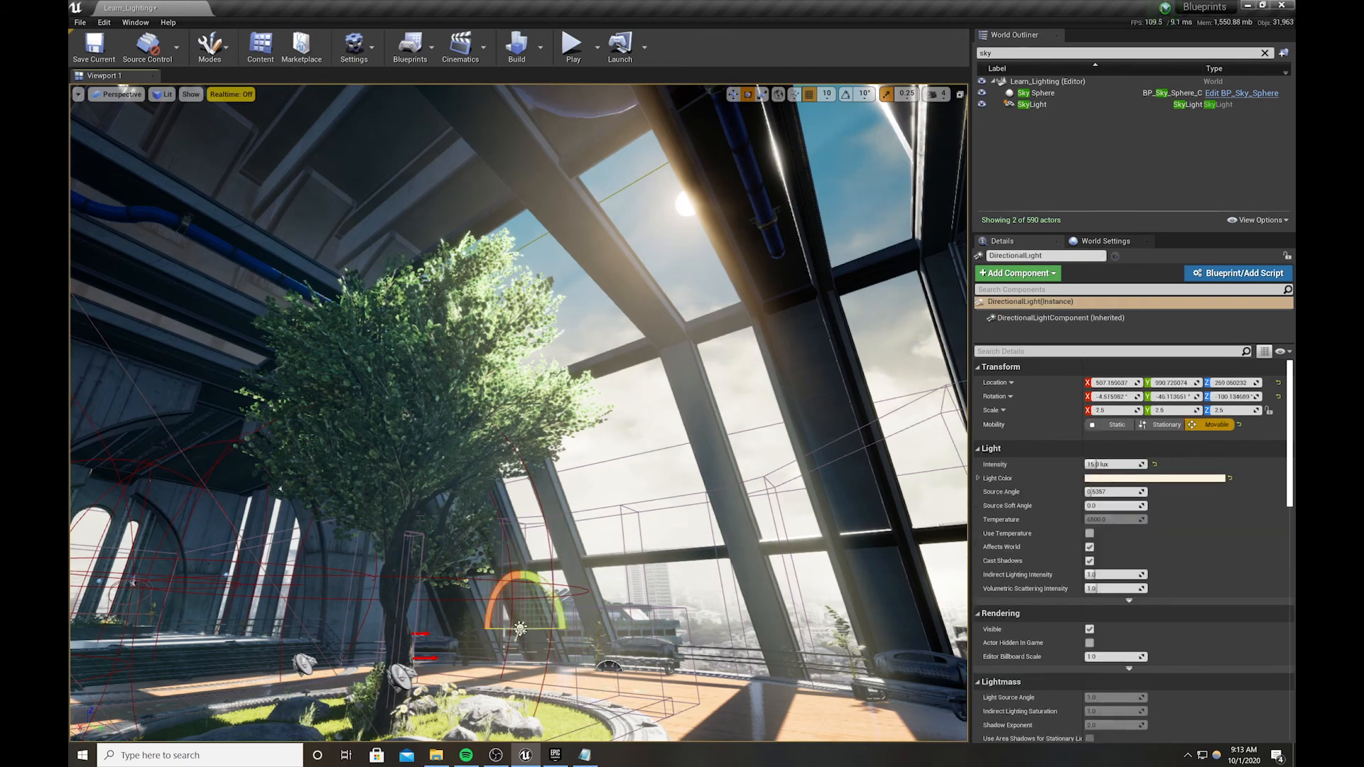
{"action": "left_click_drag", "start_coordinate": [567, 630], "coordinate": [581, 628]}
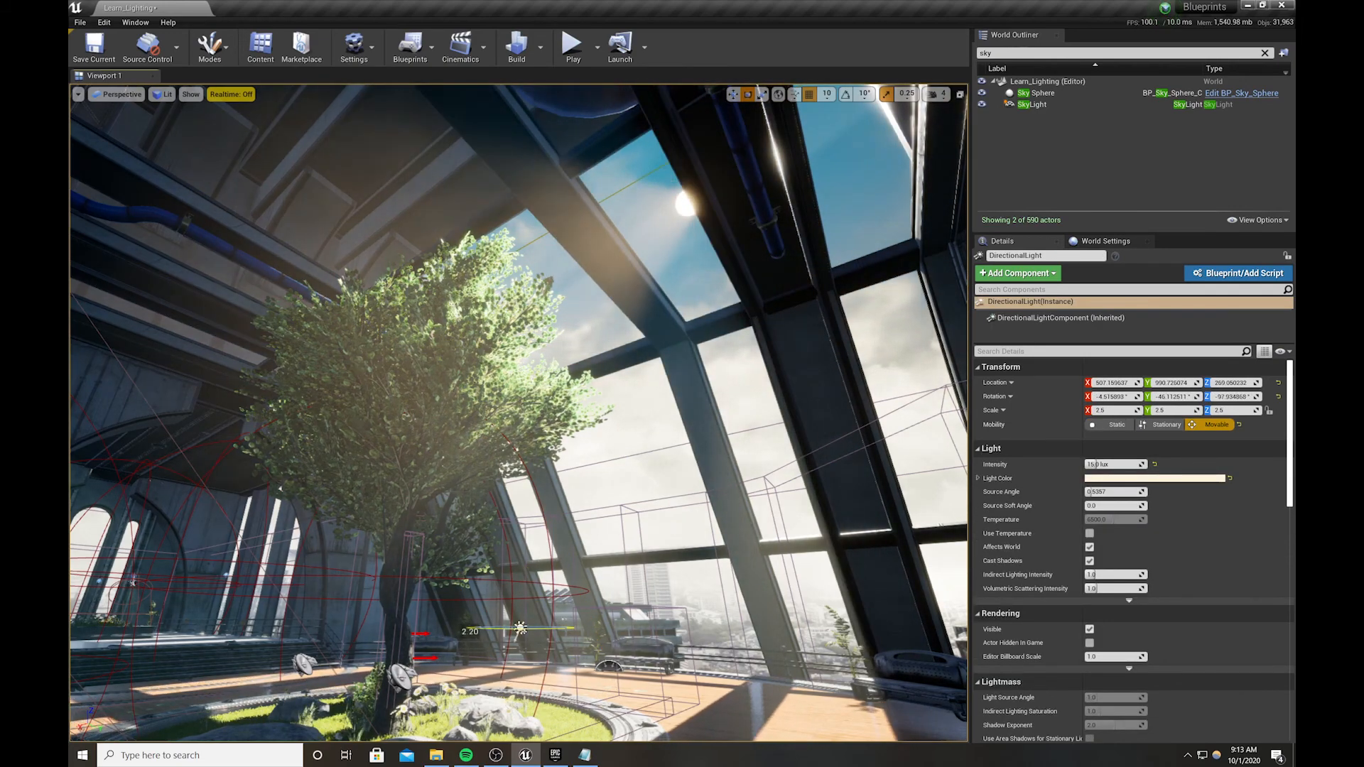
{"action": "left_click_drag", "start_coordinate": [496, 591], "coordinate": [499, 587]}
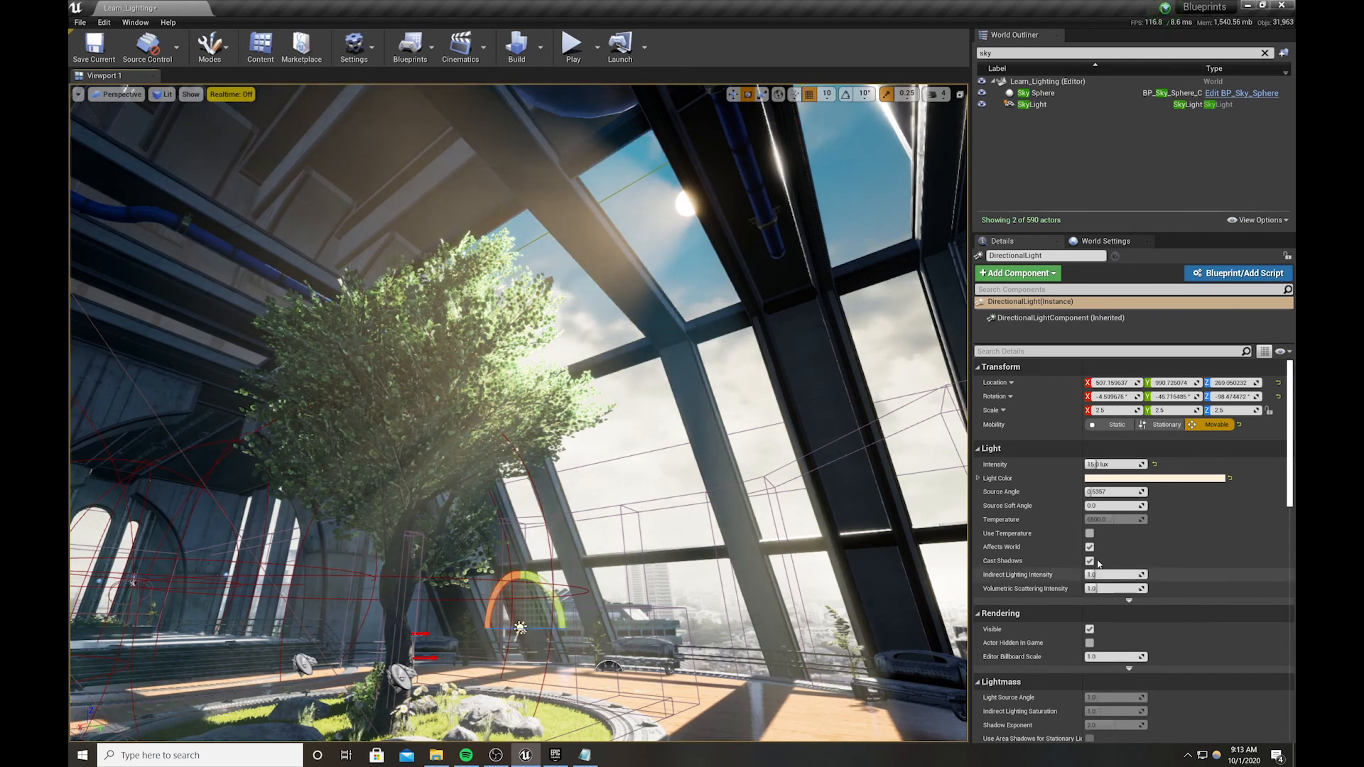
{"action": "left_click", "coordinate": [1040, 93]}
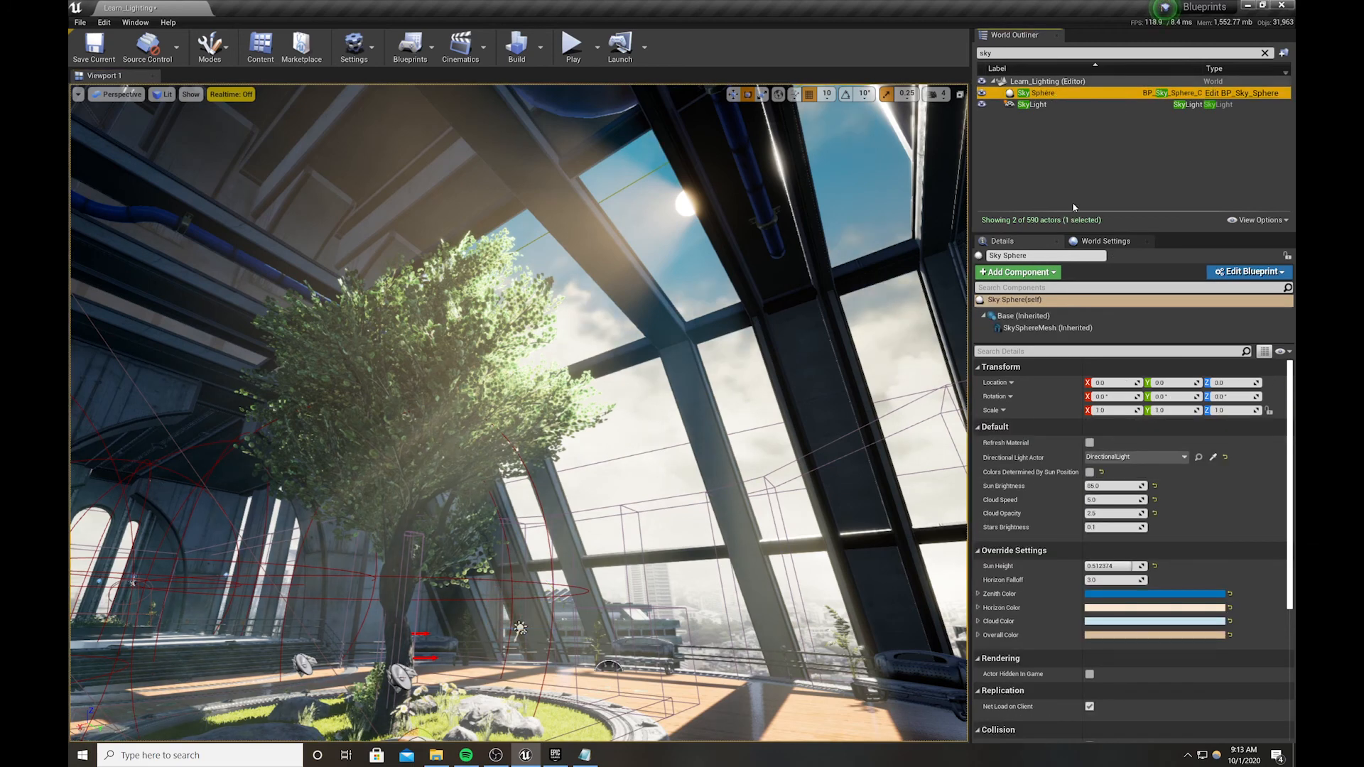
{"action": "left_click", "coordinate": [1090, 443]}
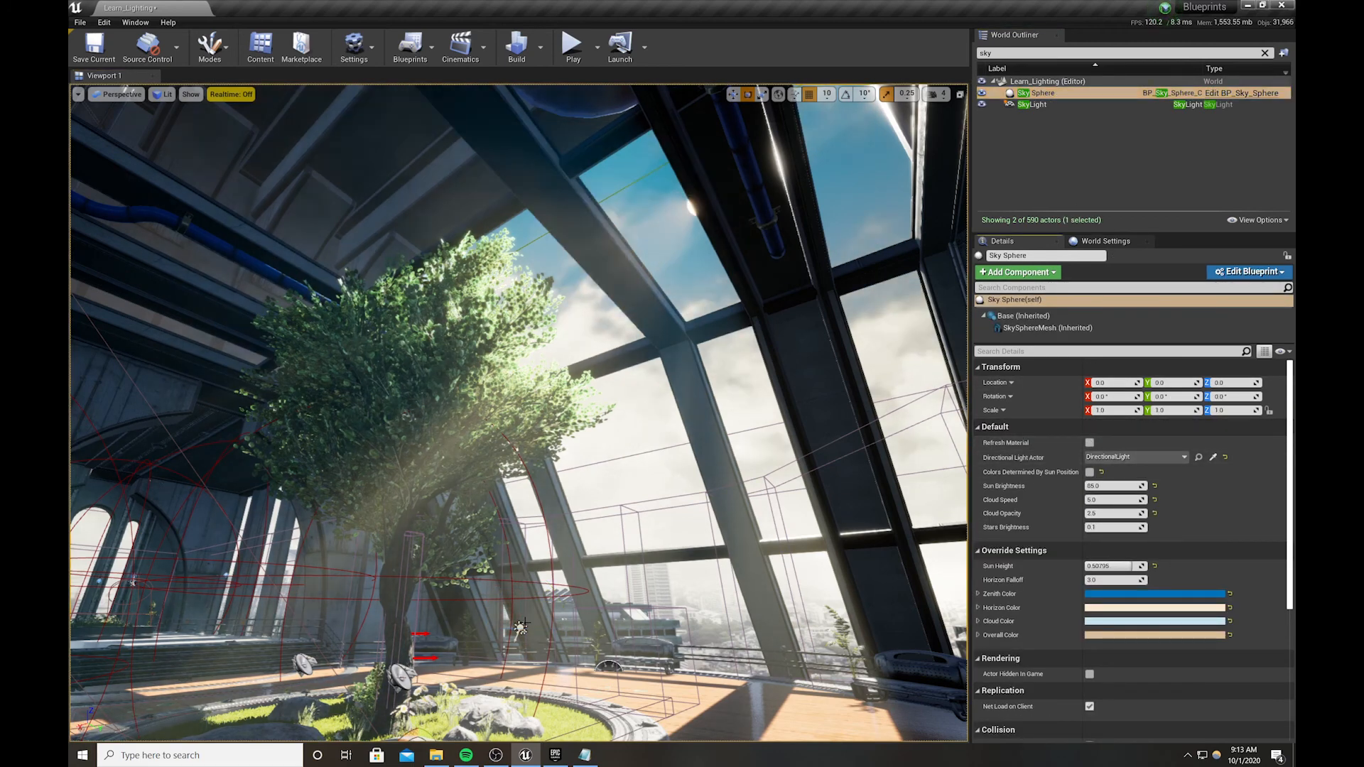